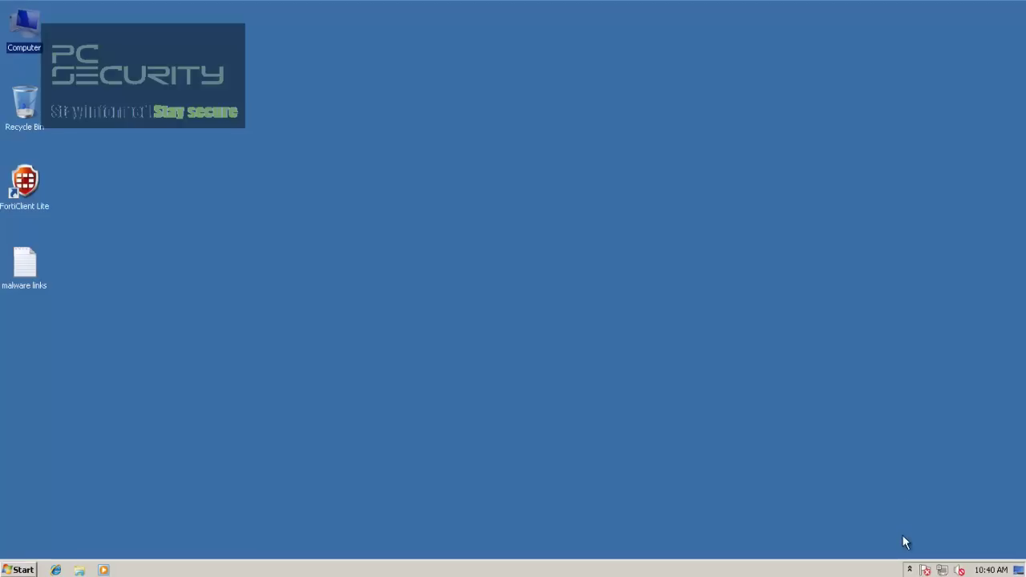
Step: Open the FortiClient Lite console from its hidden notification-area icon
left_click(910, 570)
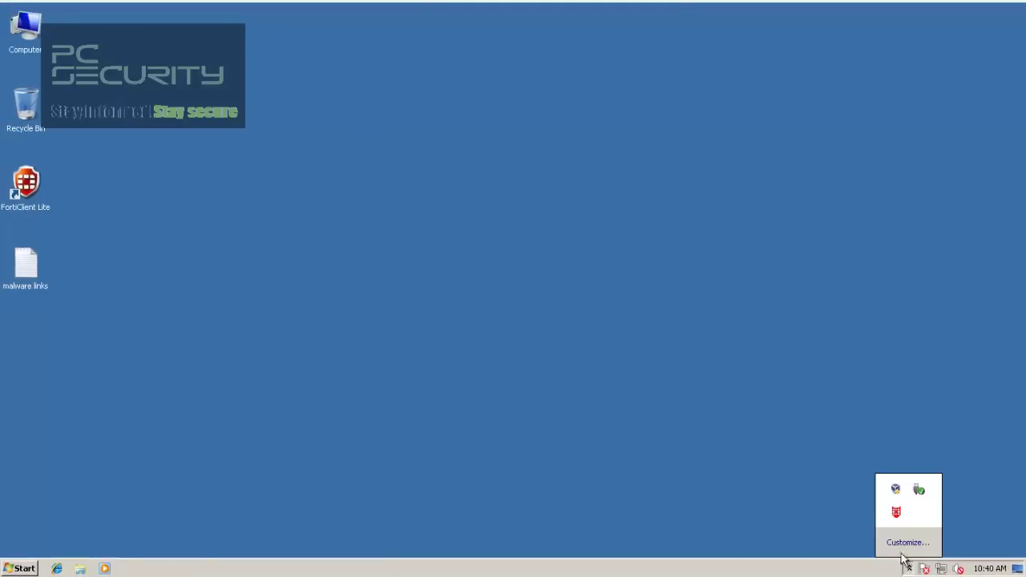
double_click(897, 514)
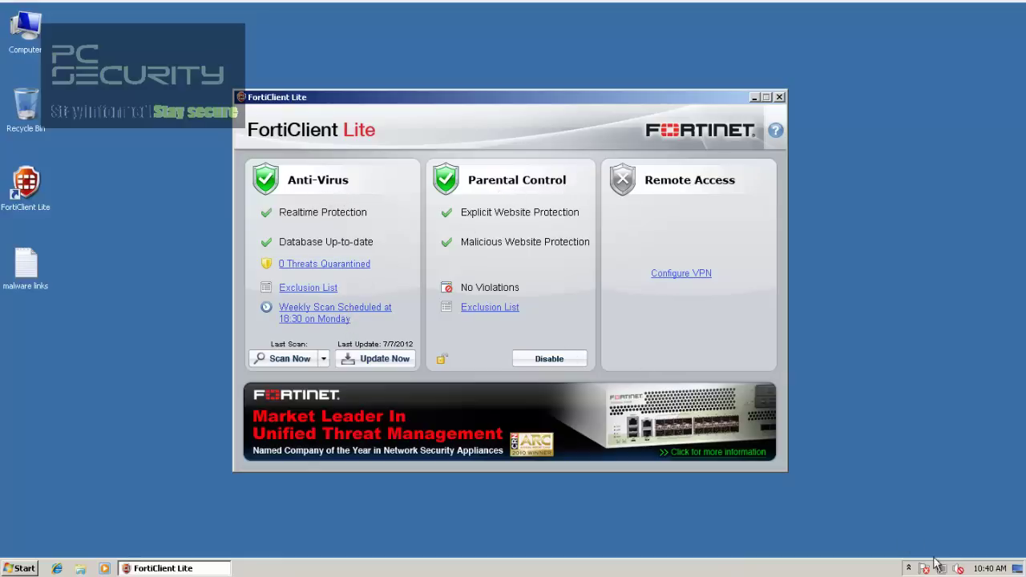
left_click(908, 568)
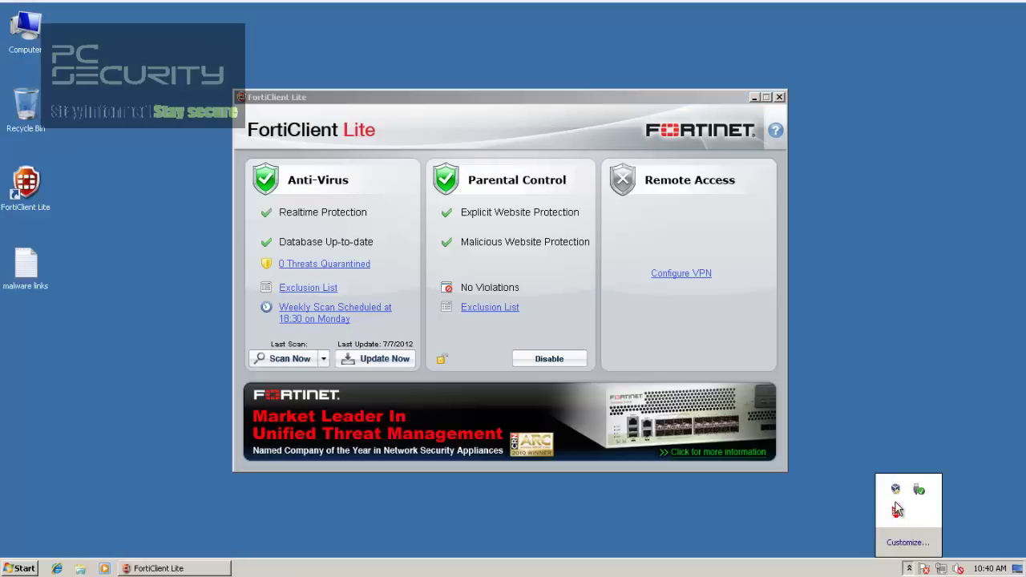
right_click(896, 511)
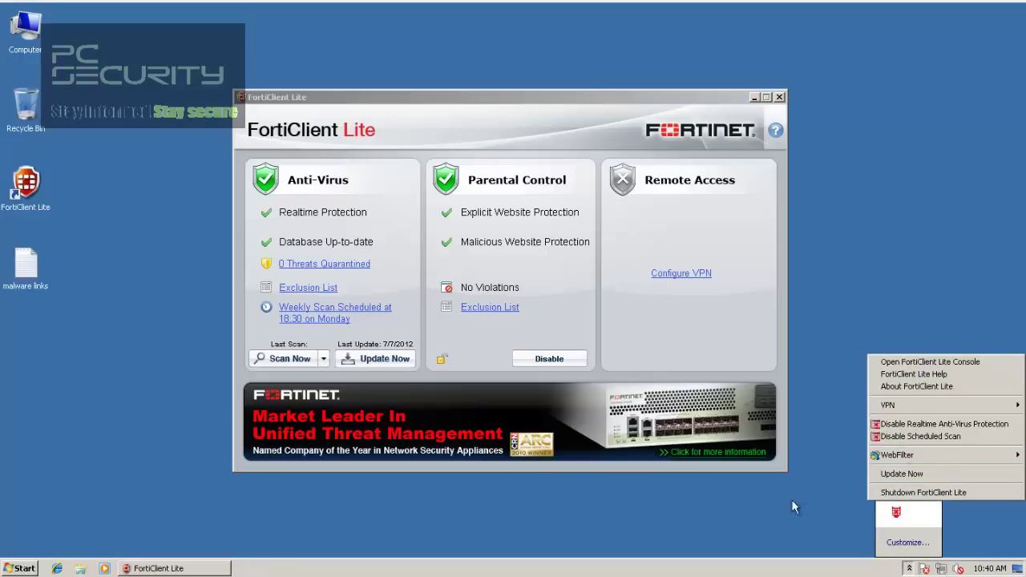
mouse_move(877, 455)
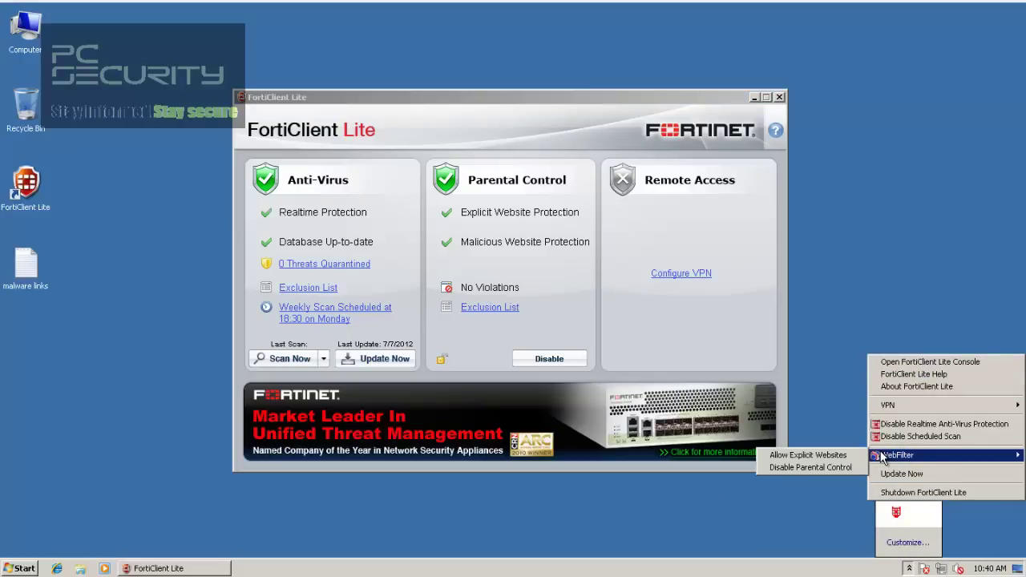
left_click(796, 489)
left_click(566, 137)
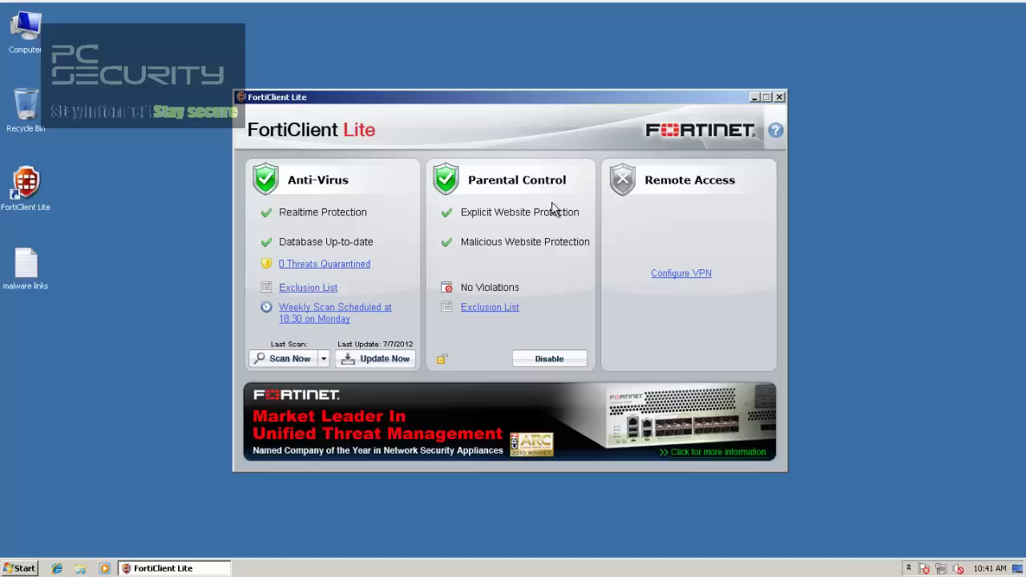
left_click(779, 99)
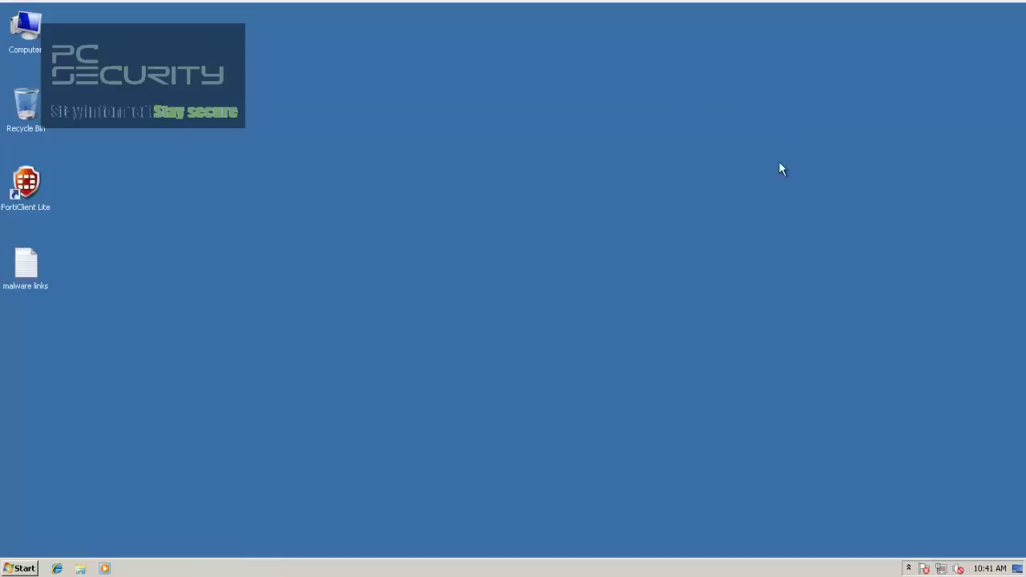
left_click(907, 569)
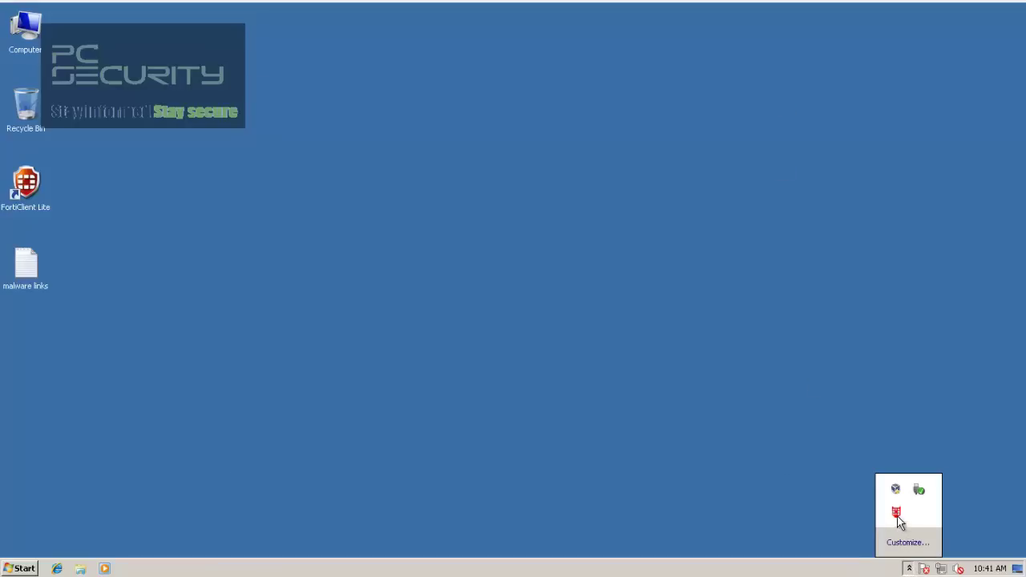
right_click(896, 514)
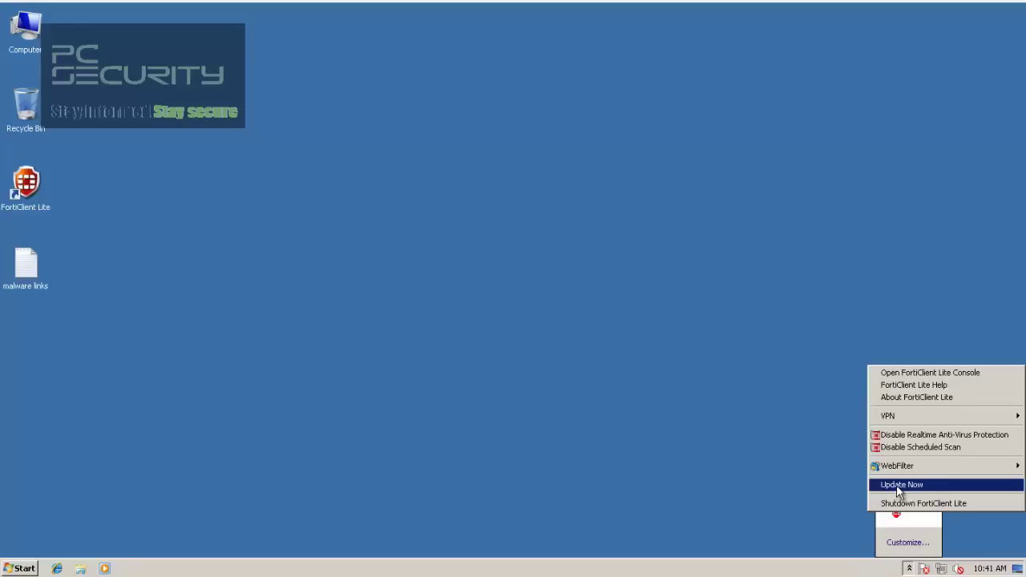
mouse_move(895, 468)
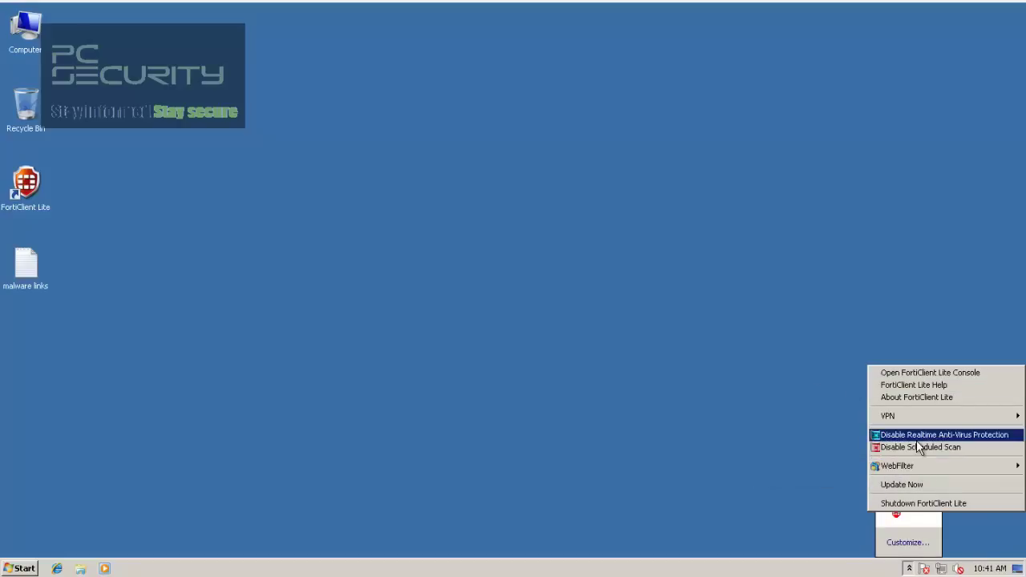
left_click(749, 517)
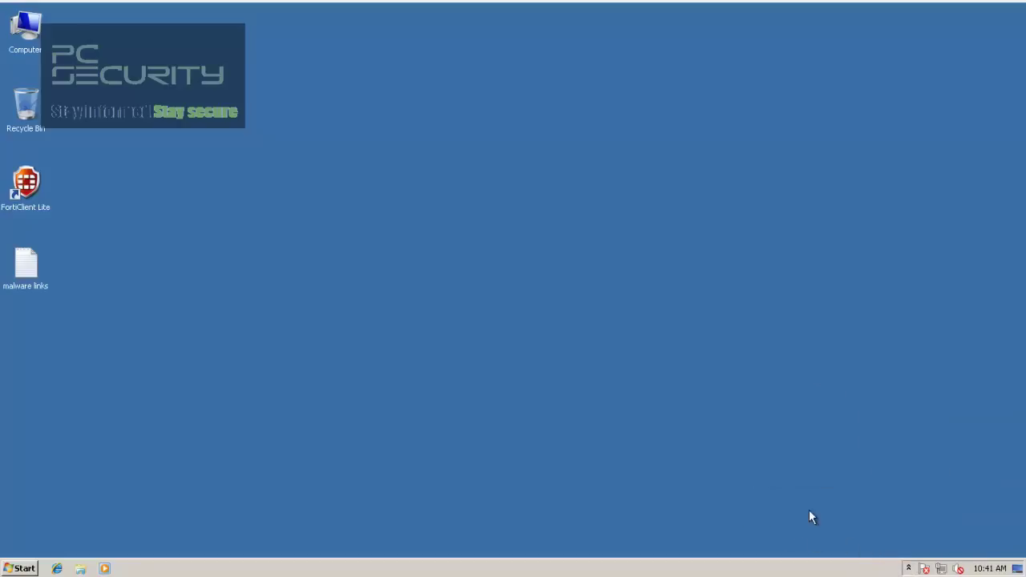
left_click(910, 569)
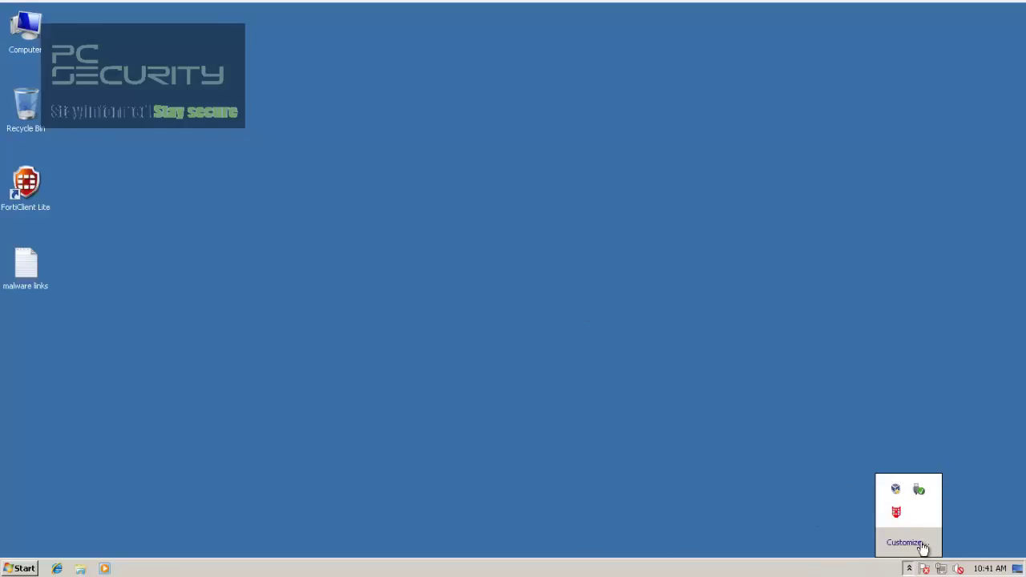
right_click(896, 511)
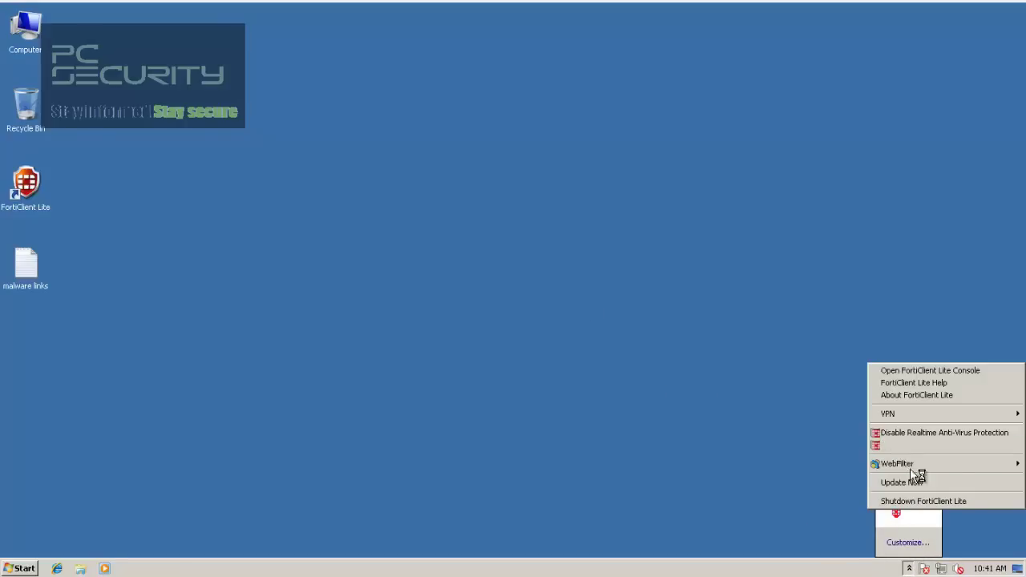
Step: Bring the FortiClient console forward and run Update Now in the Anti-Virus panel
left_click(712, 353)
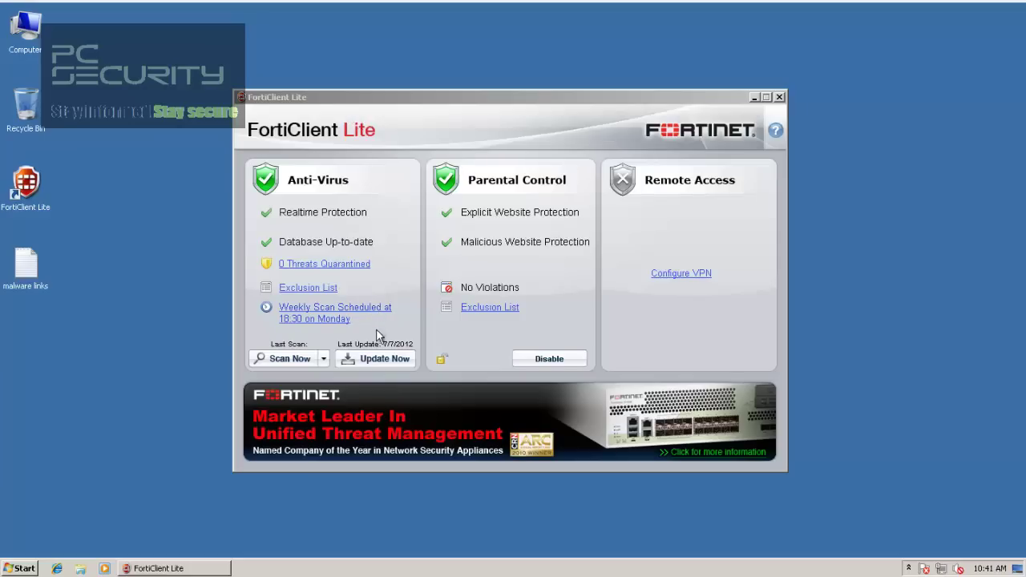
left_click(391, 346)
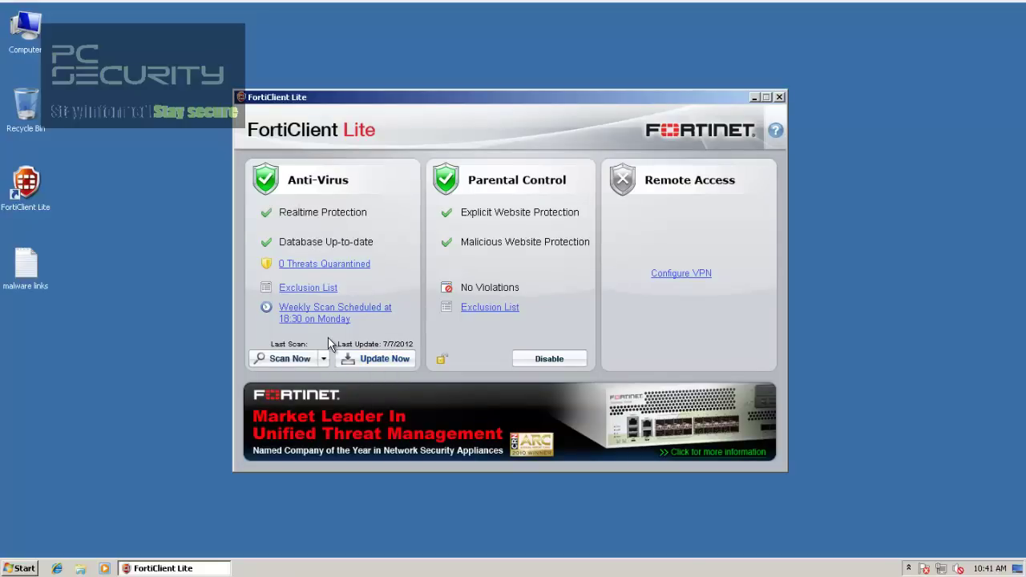
left_click(381, 361)
Step: Open the malware links file in Notepad on the left half and close the FortiClient console
double_click(25, 277)
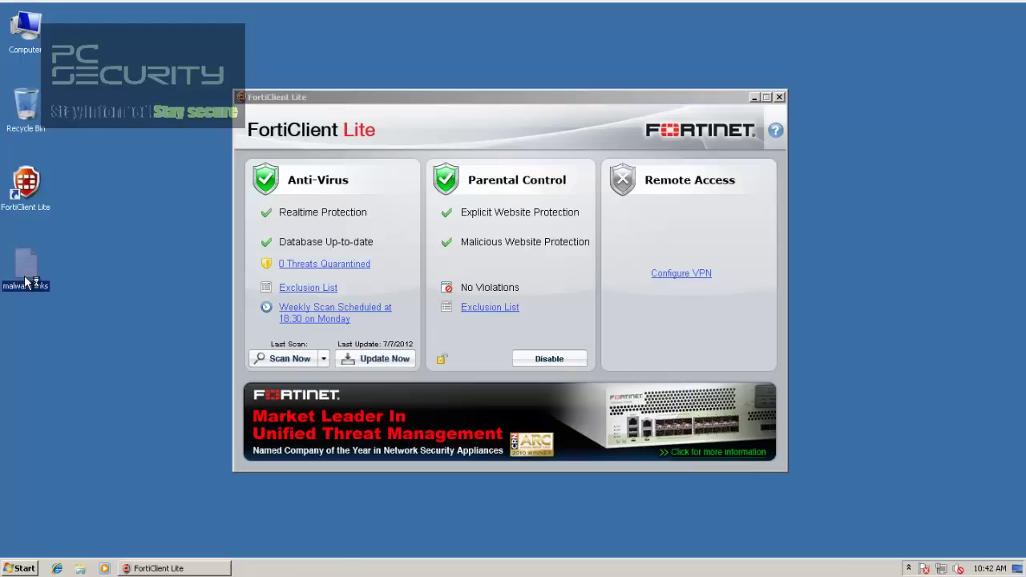
left_click_drag(678, 77, 2, 201)
left_click(668, 110)
left_click_drag(861, 118, 864, 156)
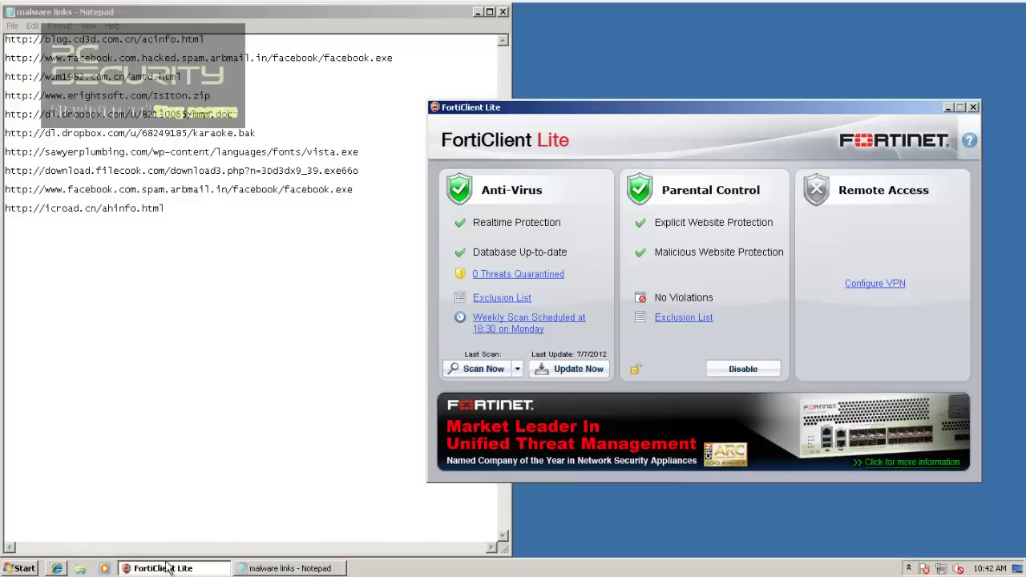
key("alt+F4")
Step: Start Task Manager, show processes from all users, and maximize it
right_click(390, 568)
left_click(407, 524)
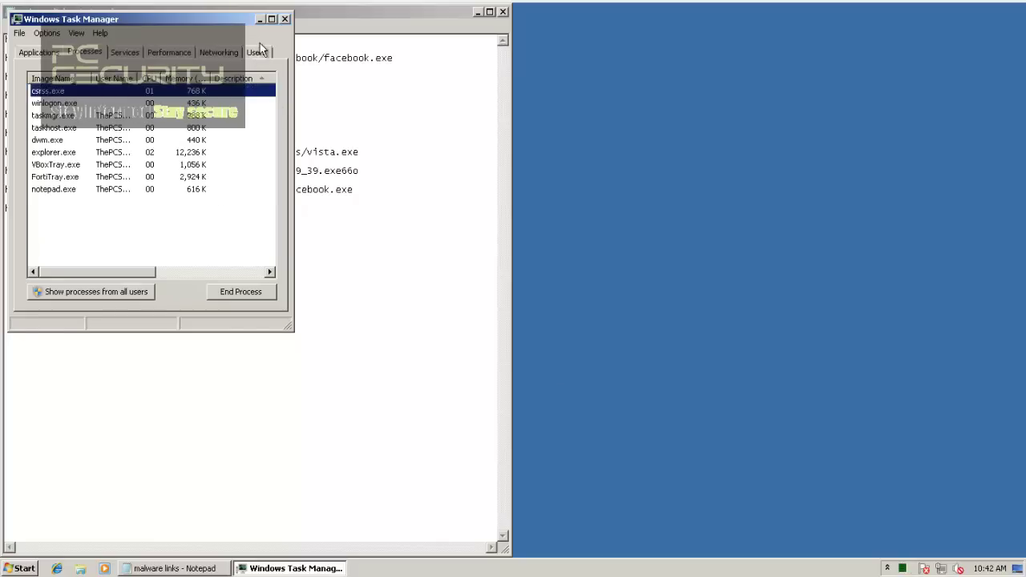
left_click(137, 291)
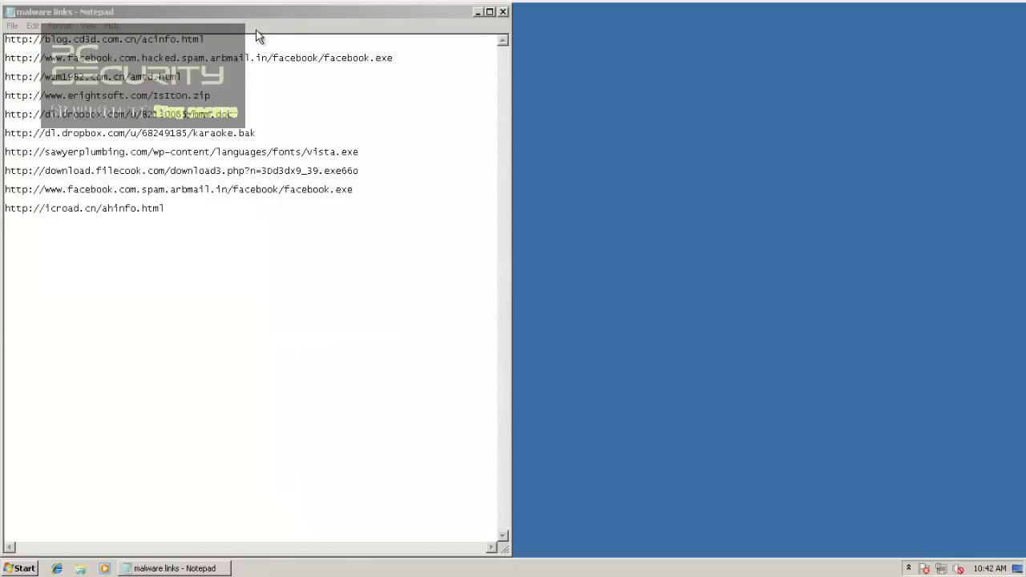
left_click(270, 19)
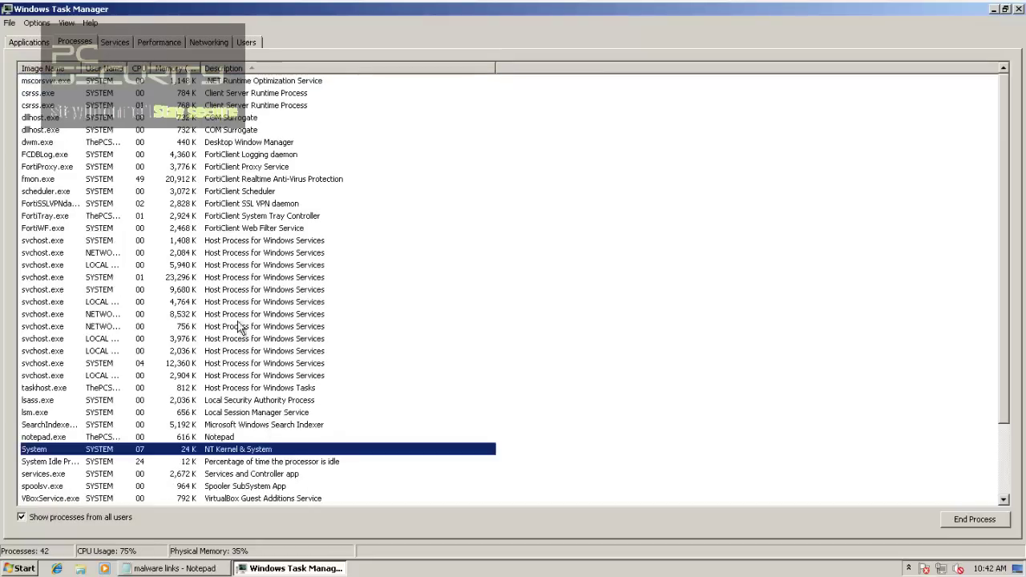
Step: Inspect fmon, FCDBLog, scheduler, FortiProxy, FortiTray and FortiWF processes, then close Task Manager
left_click(224, 164)
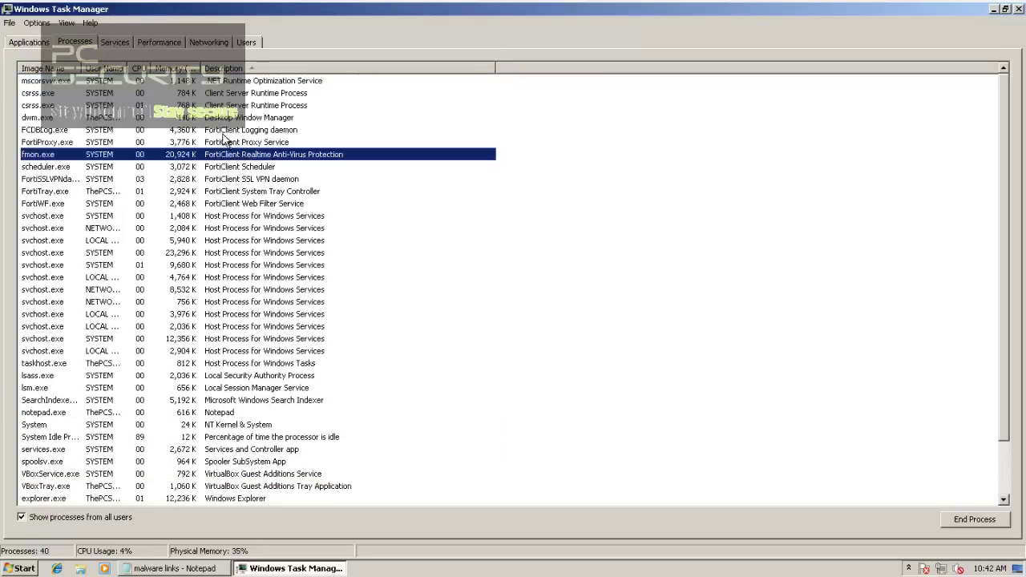
left_click(221, 132)
left_click(220, 155)
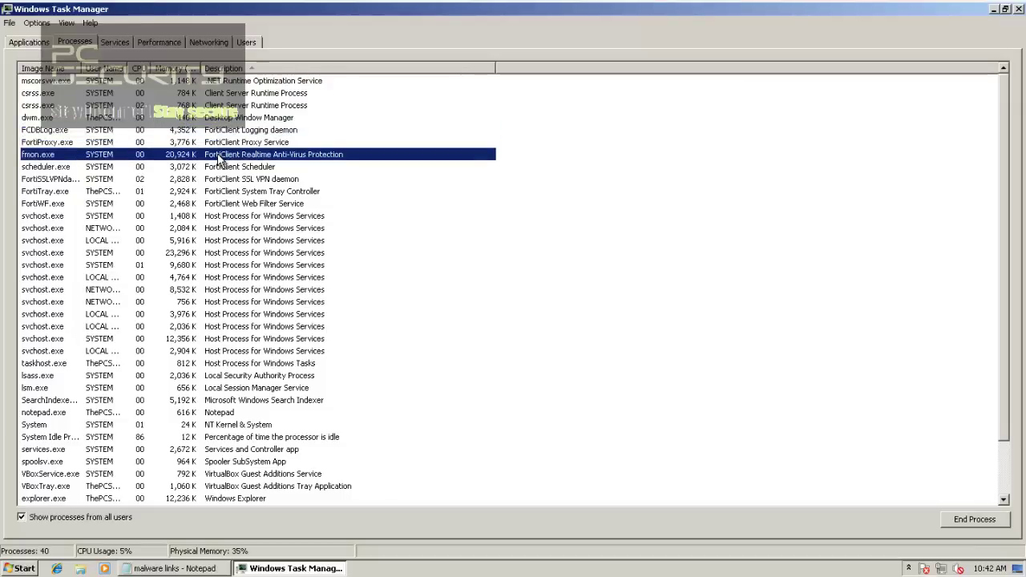
left_click(190, 169)
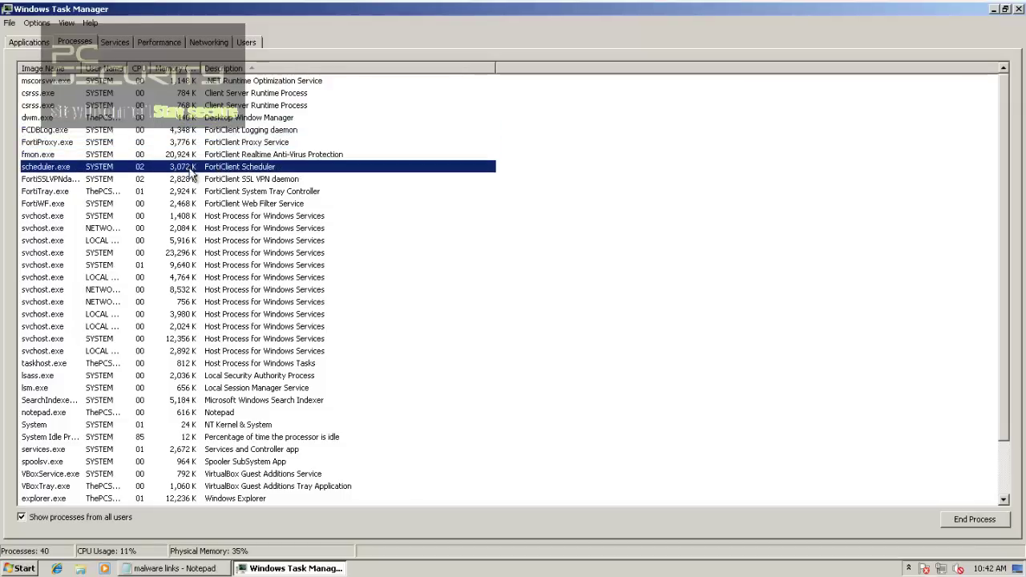
left_click(190, 156)
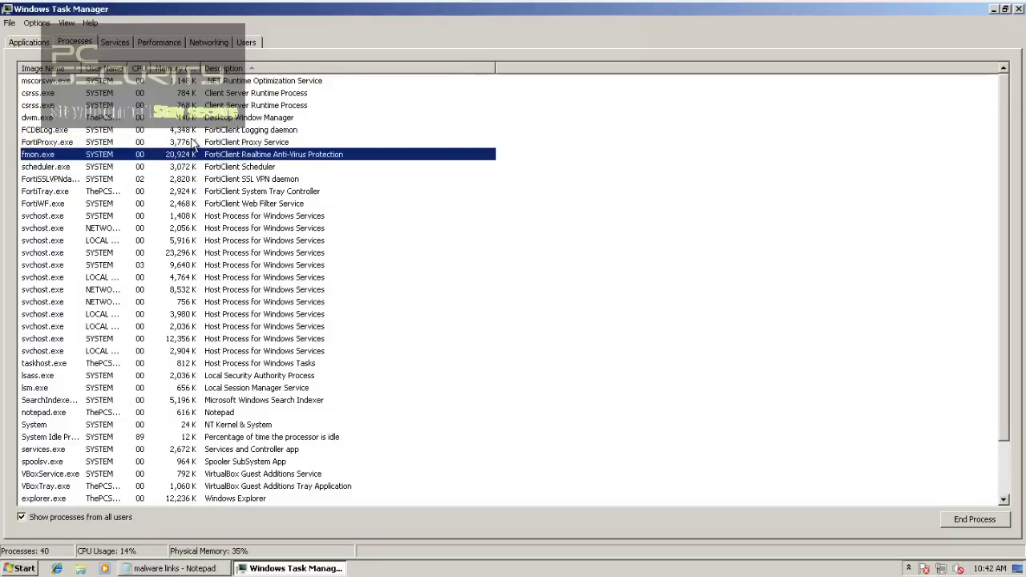
left_click(193, 143)
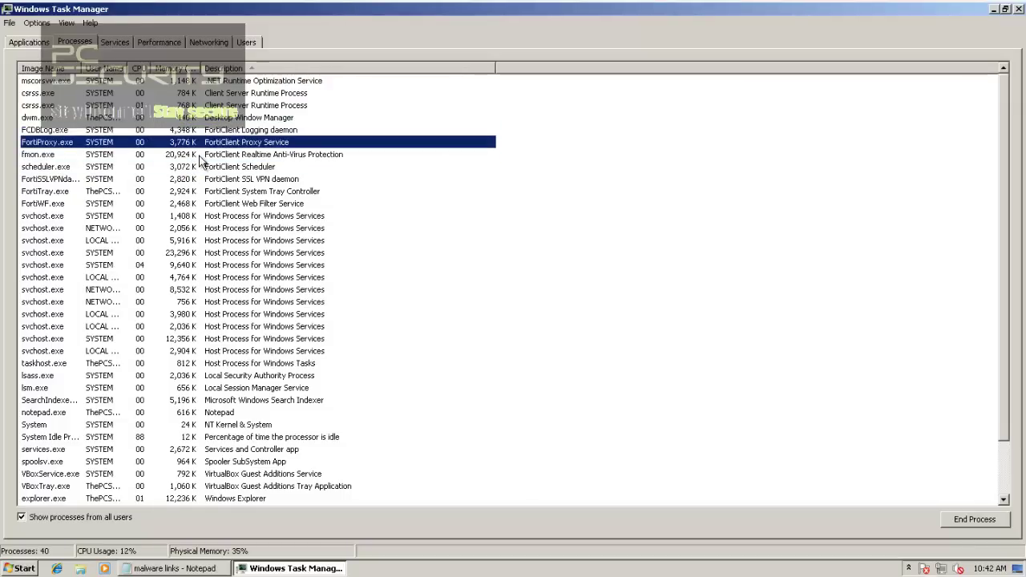
left_click(217, 192)
left_click(215, 203)
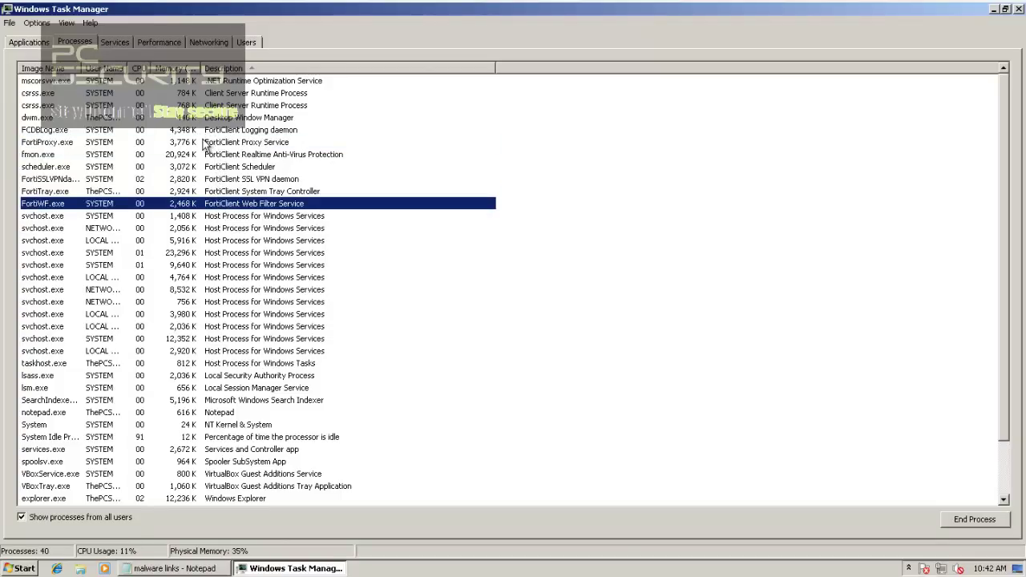
left_click(1019, 9)
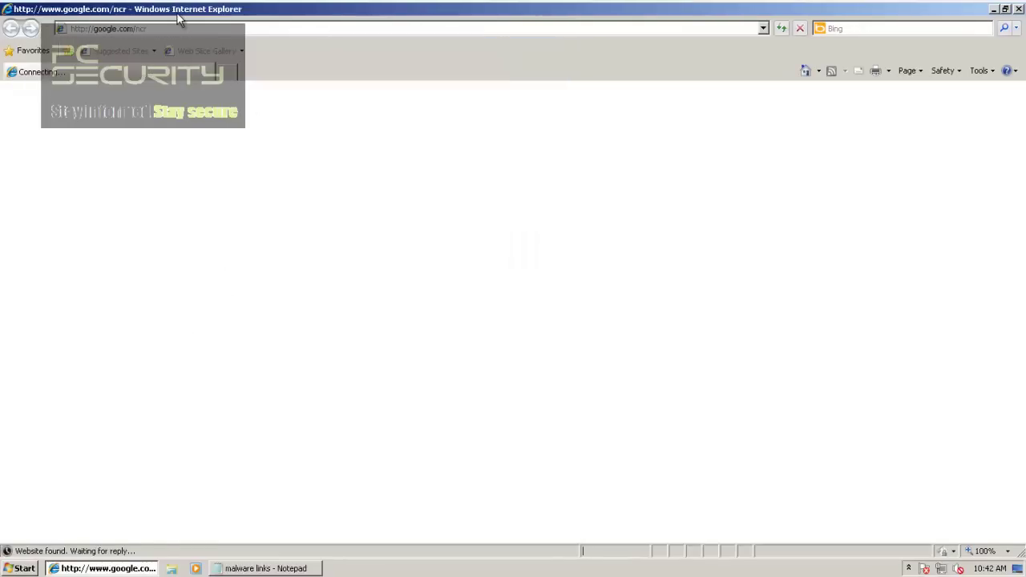
Step: Snap Internet Explorer to the right half and load the copied acinfo.html malware link
left_click_drag(183, 14, 1024, 292)
left_click(207, 39)
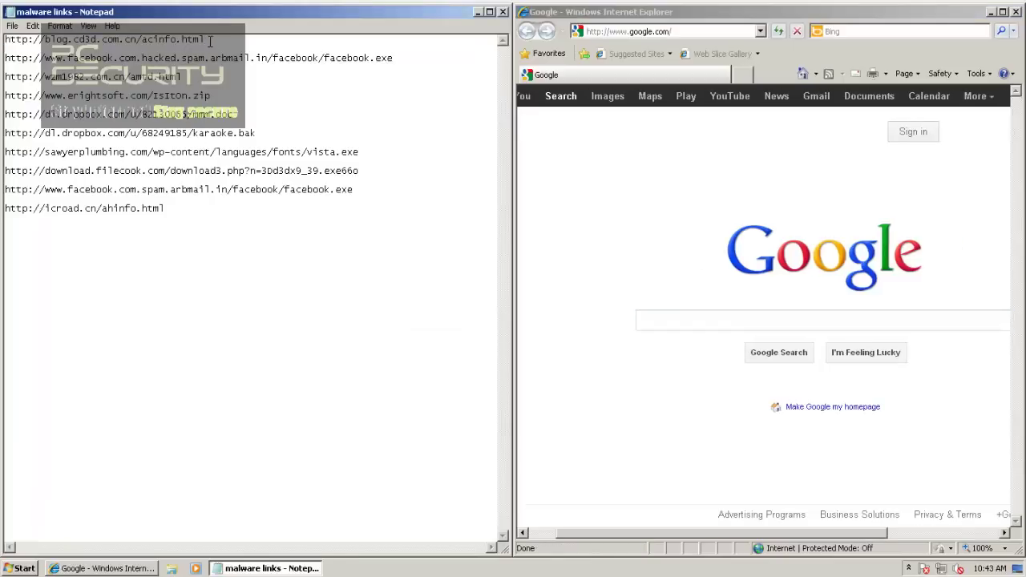
left_click_drag(207, 39, 5, 38)
key("ctrl+c")
left_click(602, 30)
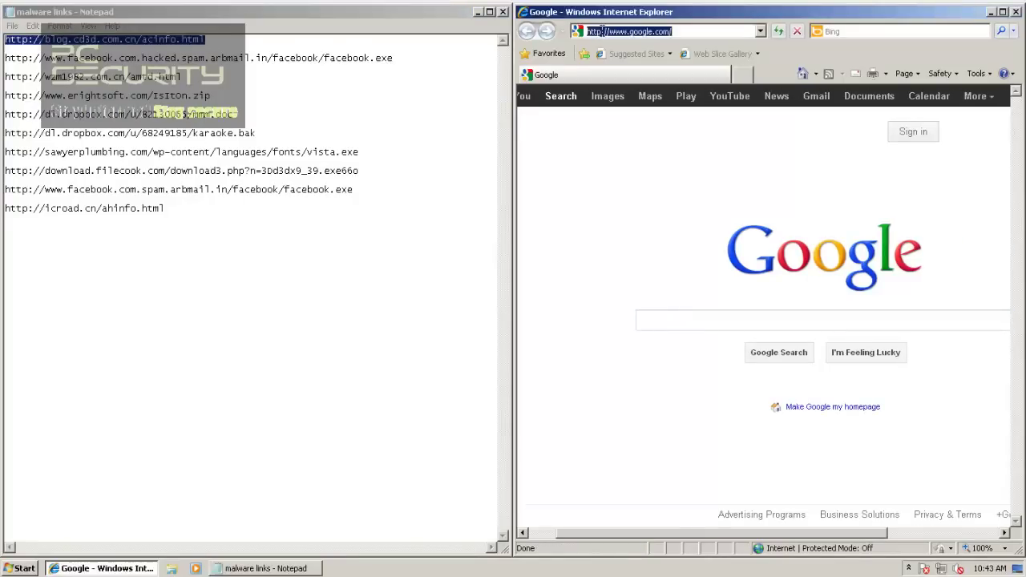
key("ctrl+v")
key("Return")
Step: Dismiss the JS/Iframe alert and load the facebook.exe link from the notes
left_click(437, 53)
key("shift+Home")
key("ctrl+c")
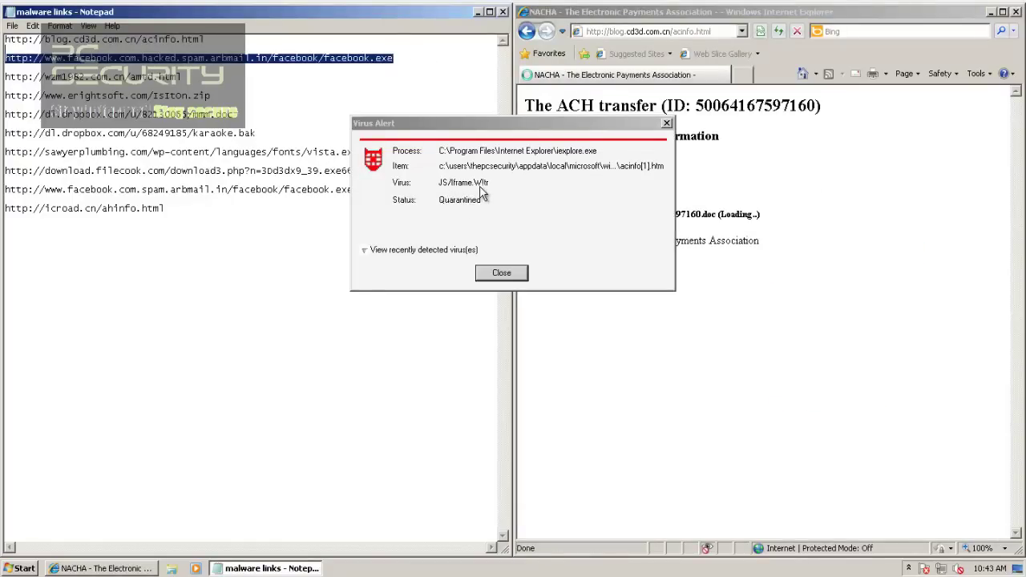
left_click(496, 275)
left_click(601, 42)
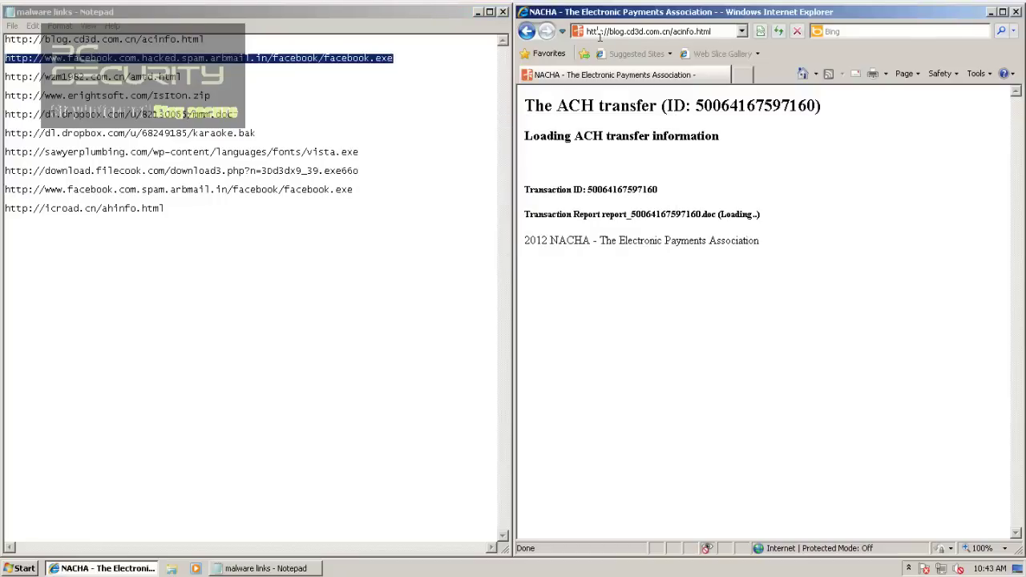
left_click(599, 32)
key("ctrl+v")
left_click(597, 49)
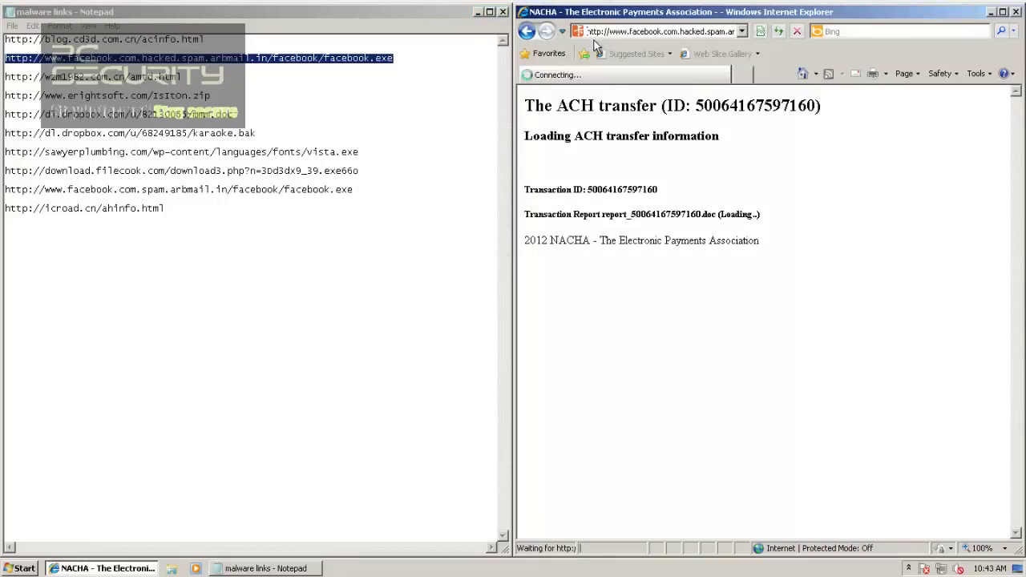
Step: Run facebook.exe, dismiss the W32/Injector alert, then load amtd.html and dismiss its JS/Iframe alert
left_click(227, 83)
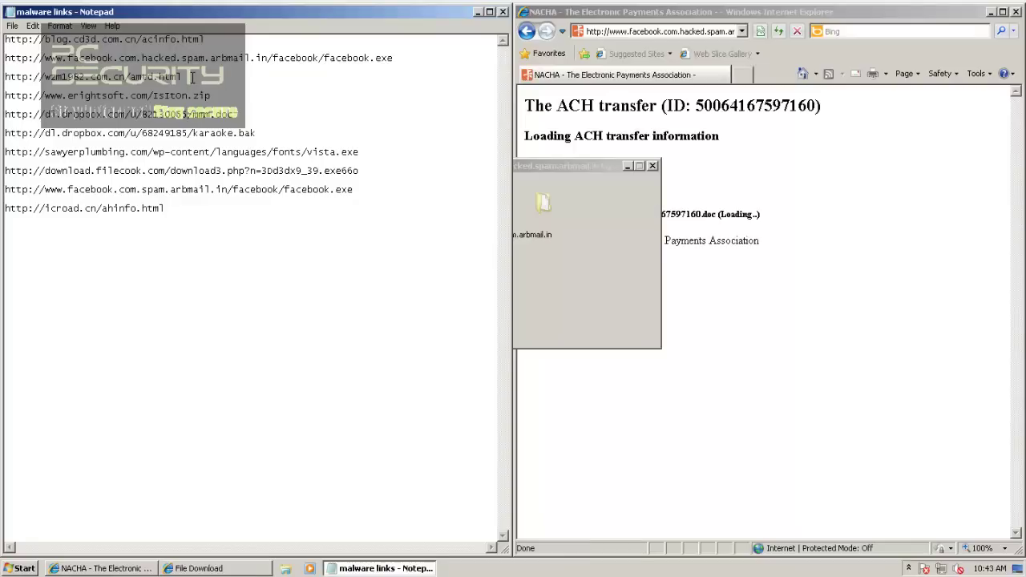
key("shift+Home")
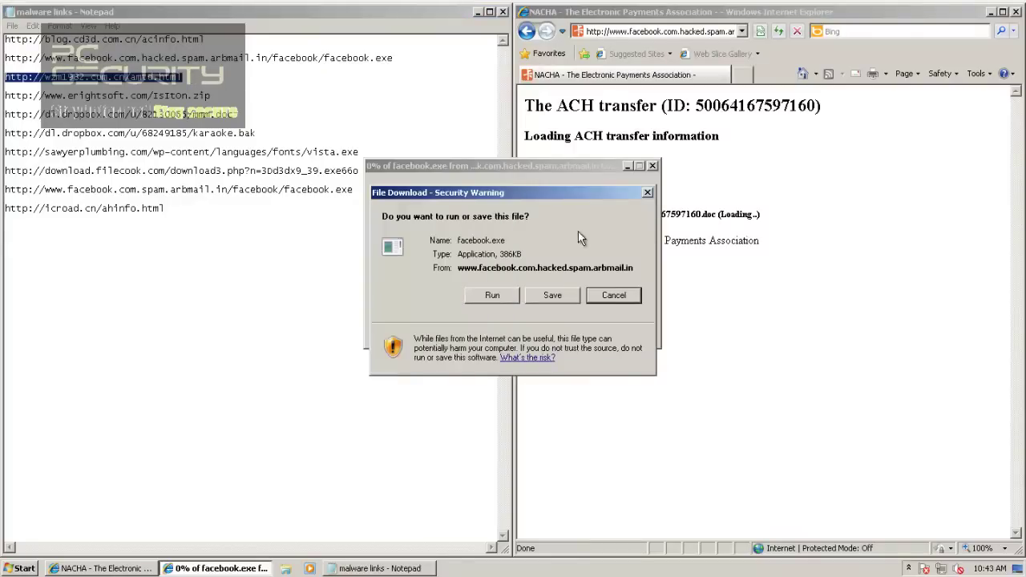
left_click(486, 297)
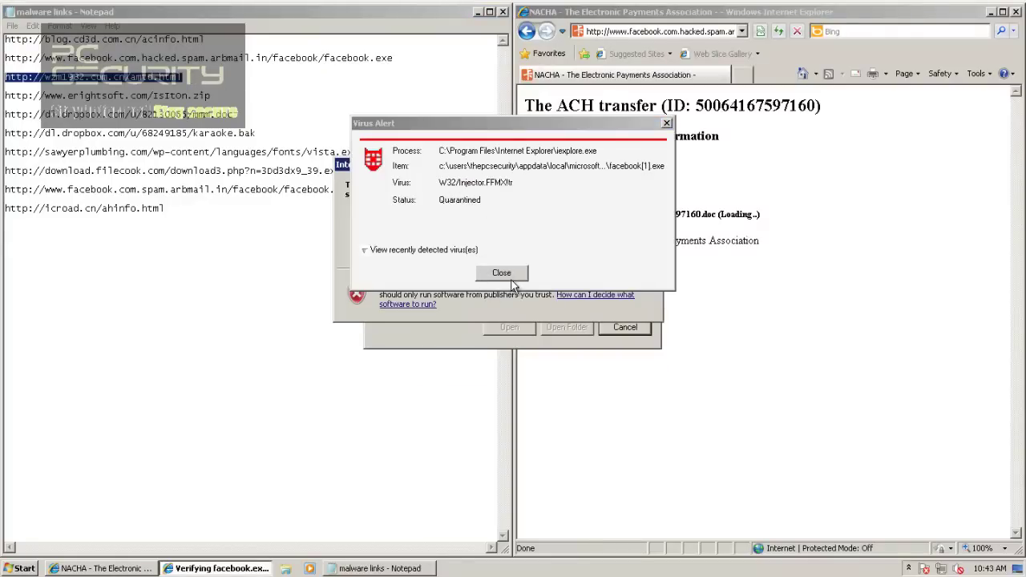
left_click(502, 273)
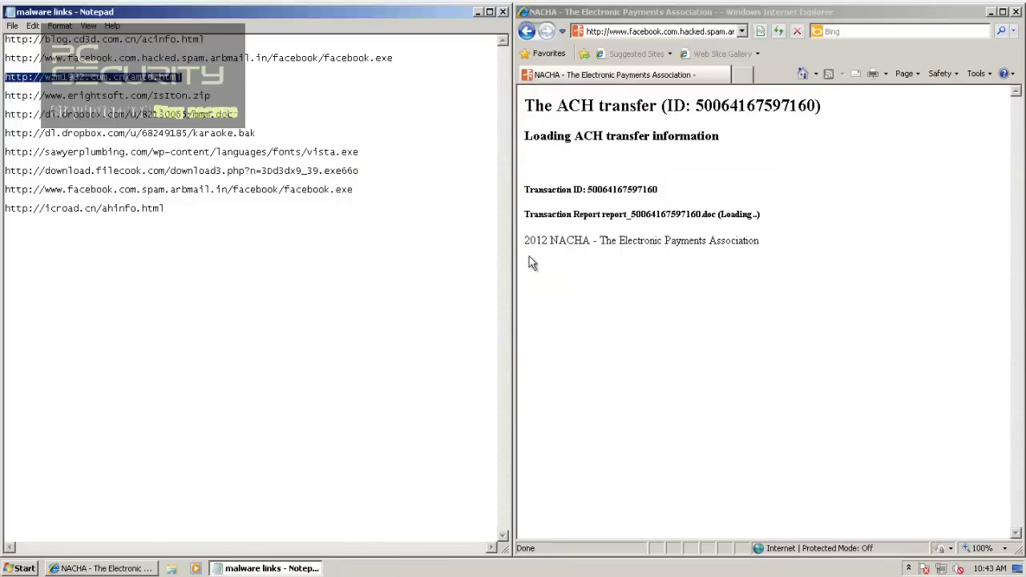
left_click(645, 30)
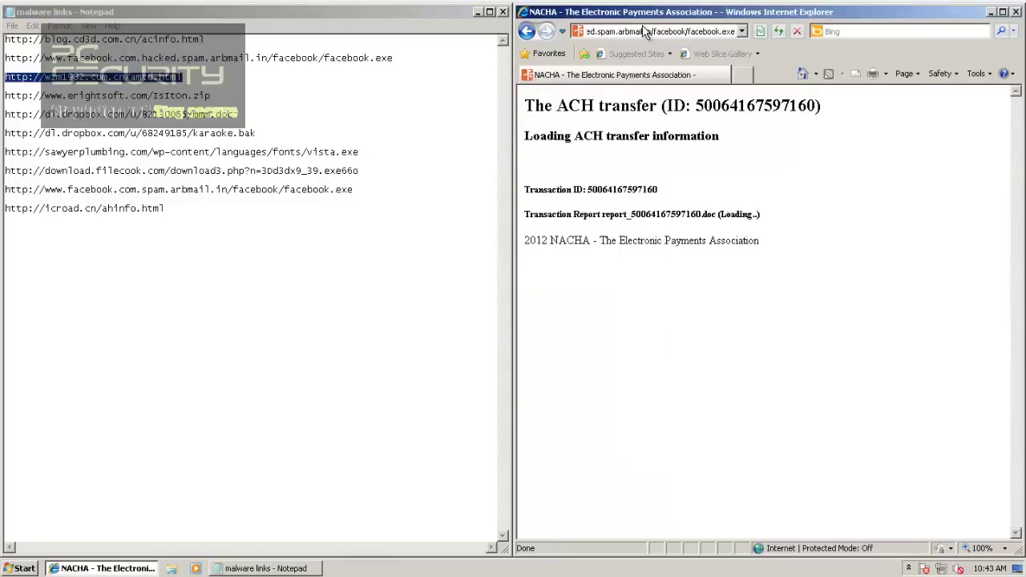
type("http://wzm1982.com.cn/amtd.html")
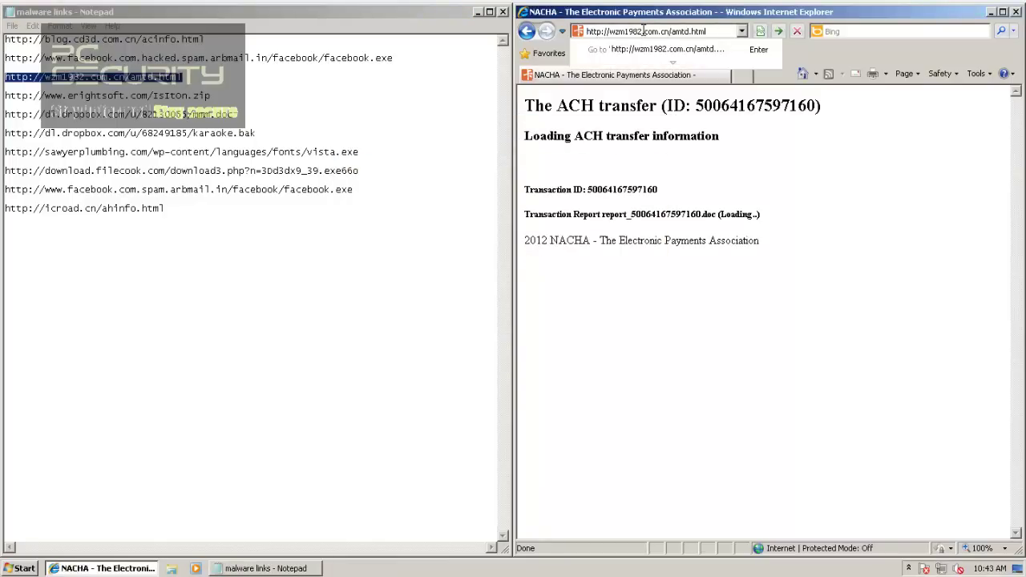
key("Return")
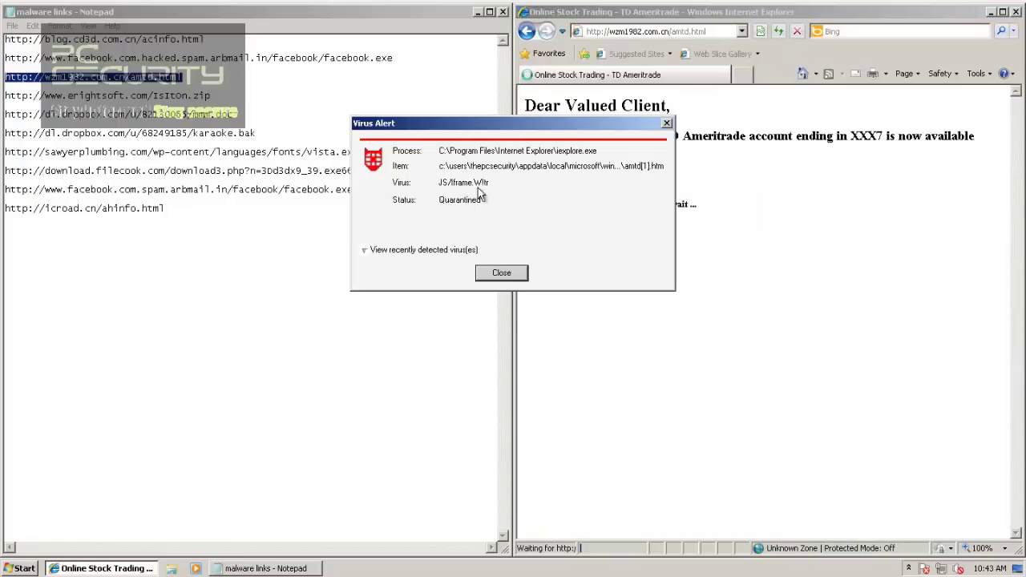
left_click(503, 273)
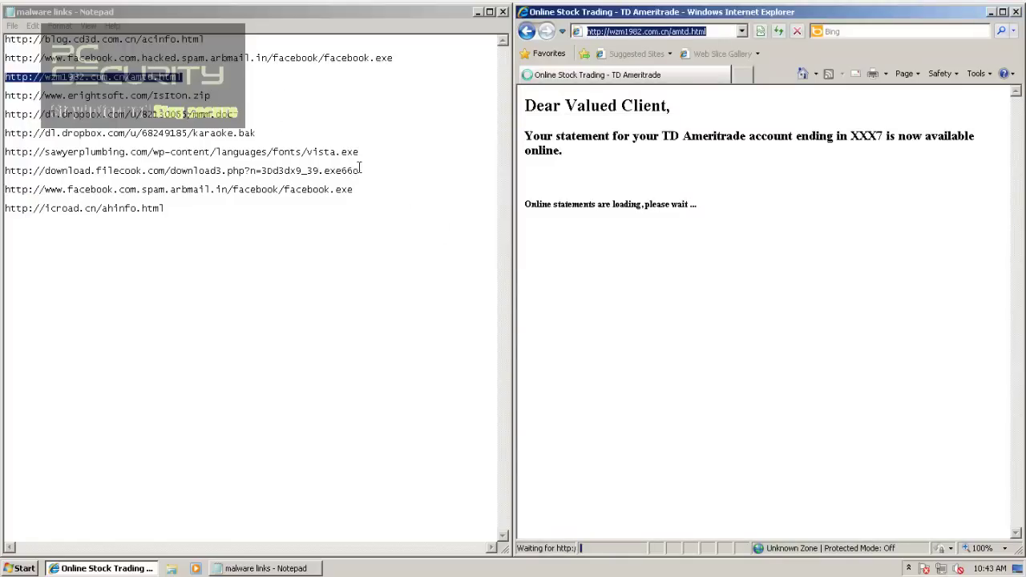
Step: Copy the erightsoft.com IsItOn.zip link into the browser's address bar
triple_click(260, 95)
key("ctrl+c")
left_click(630, 29)
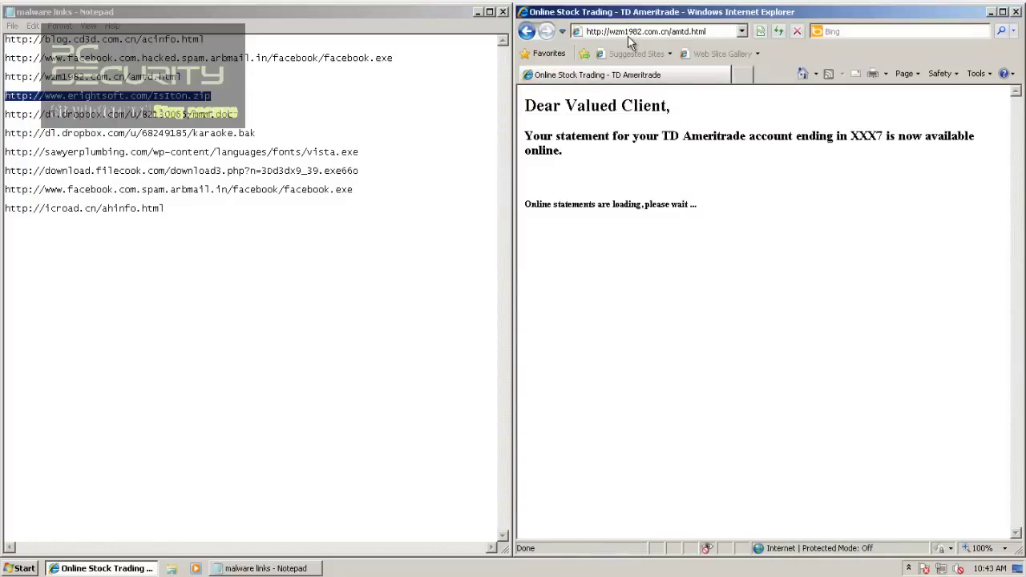
left_click(630, 32)
key("ctrl+v")
Step: Load the IsItOn.zip link and open the archive directly from the download dialog
key("Return")
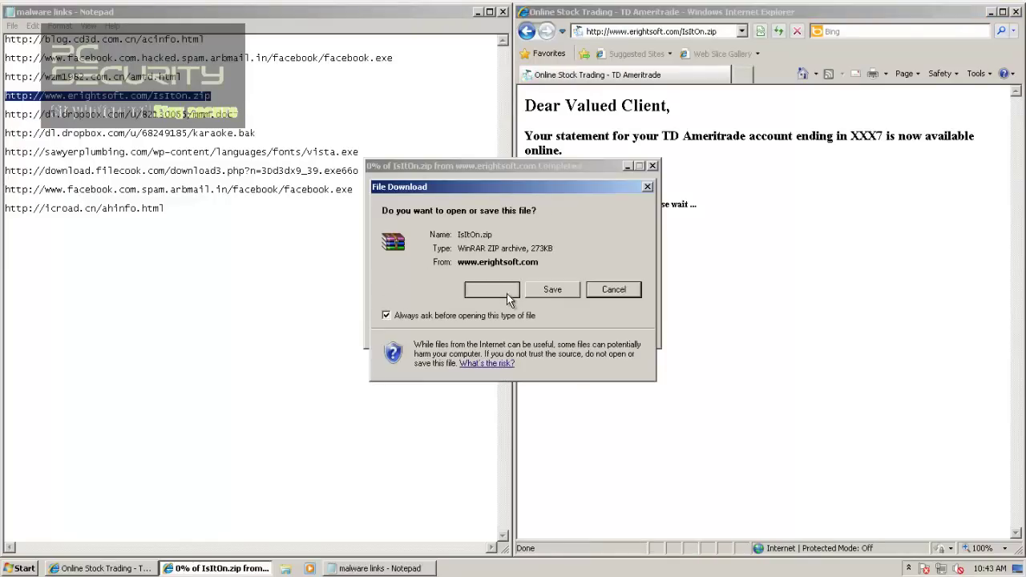
left_click(492, 289)
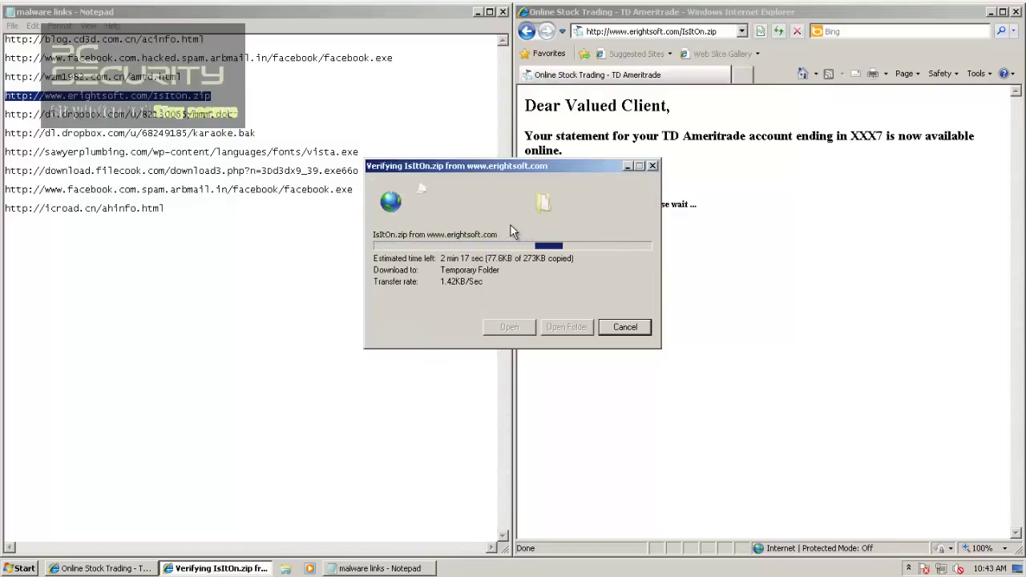
left_click_drag(242, 117, 5, 114)
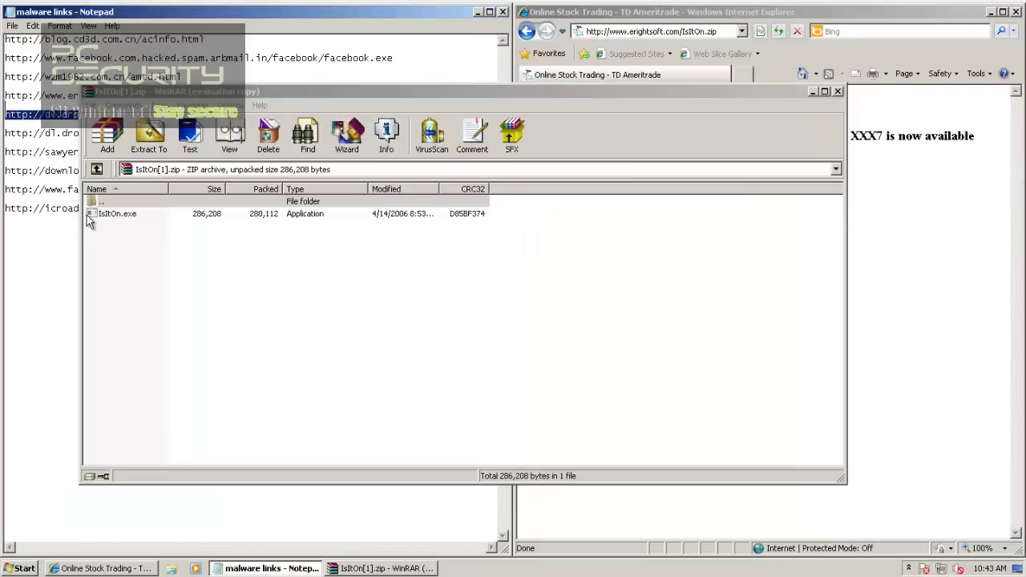
Step: Run IsItOn.exe from the archive, close WinRAR, launch Task Manager, and dismiss the crash error
double_click(88, 214)
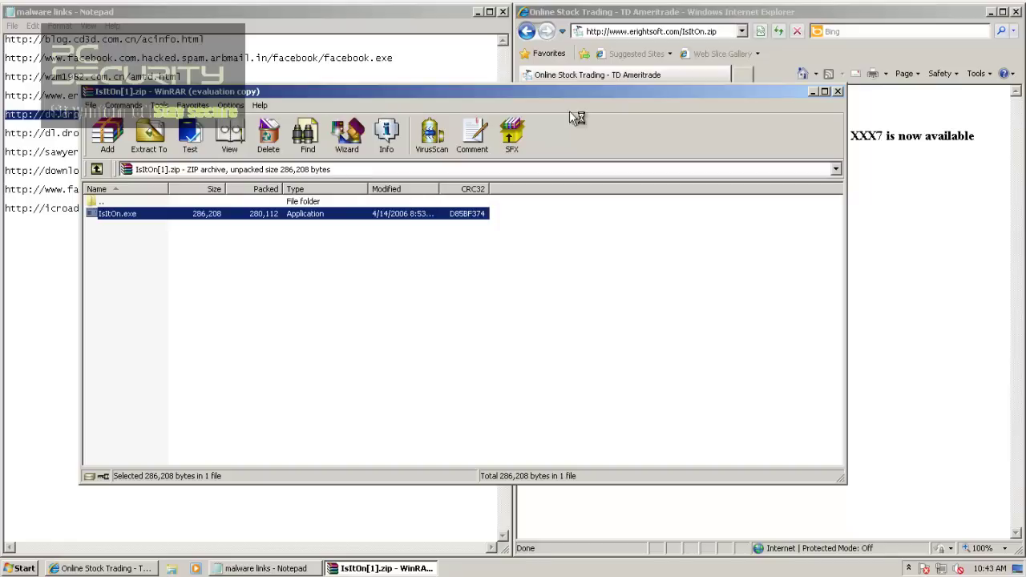
left_click(838, 91)
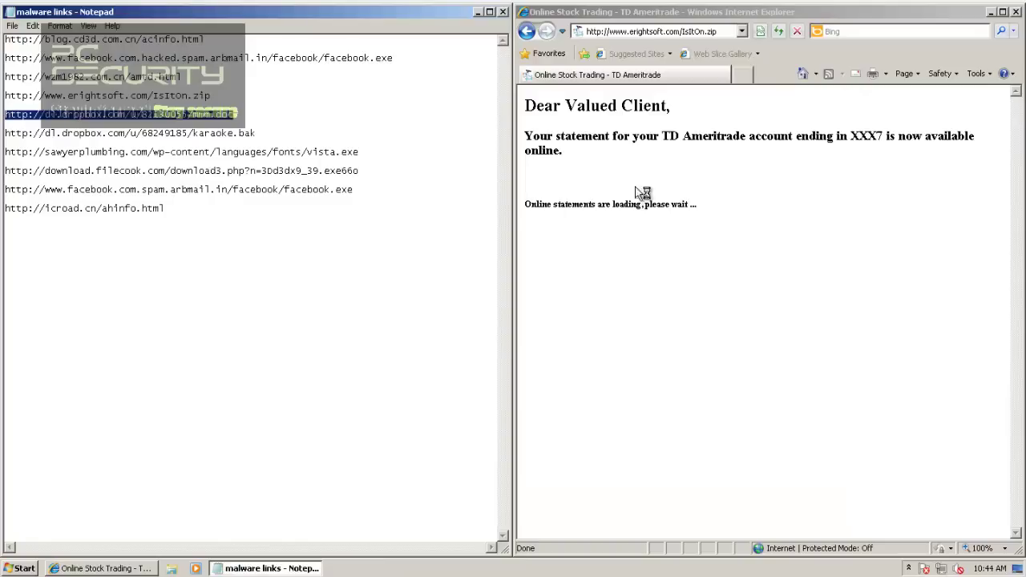
right_click(454, 568)
left_click(466, 524)
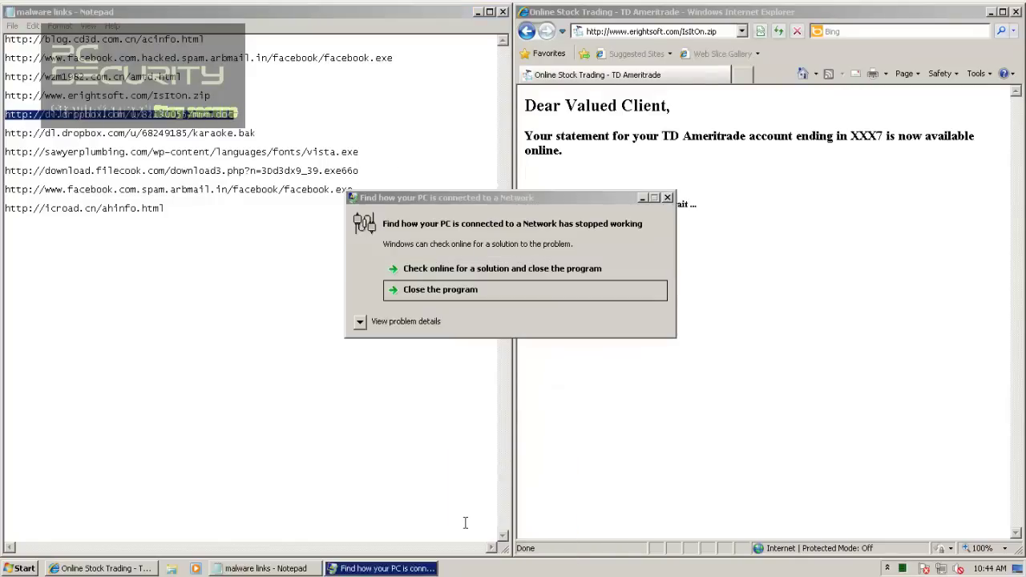
left_click(668, 199)
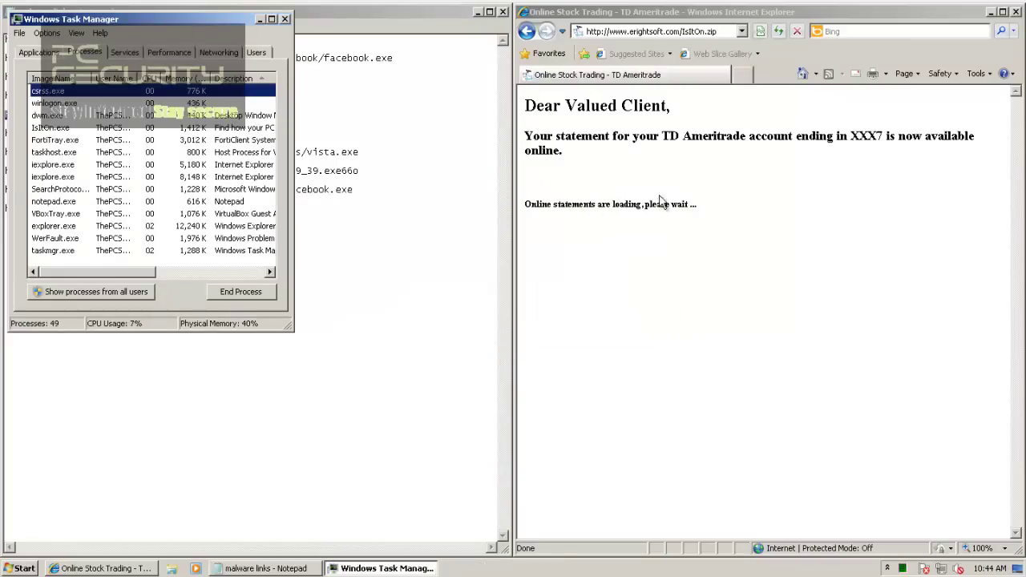
Step: Close Task Manager and load the dropbox mmm.doc link, which shows Restricted Content
left_click(285, 20)
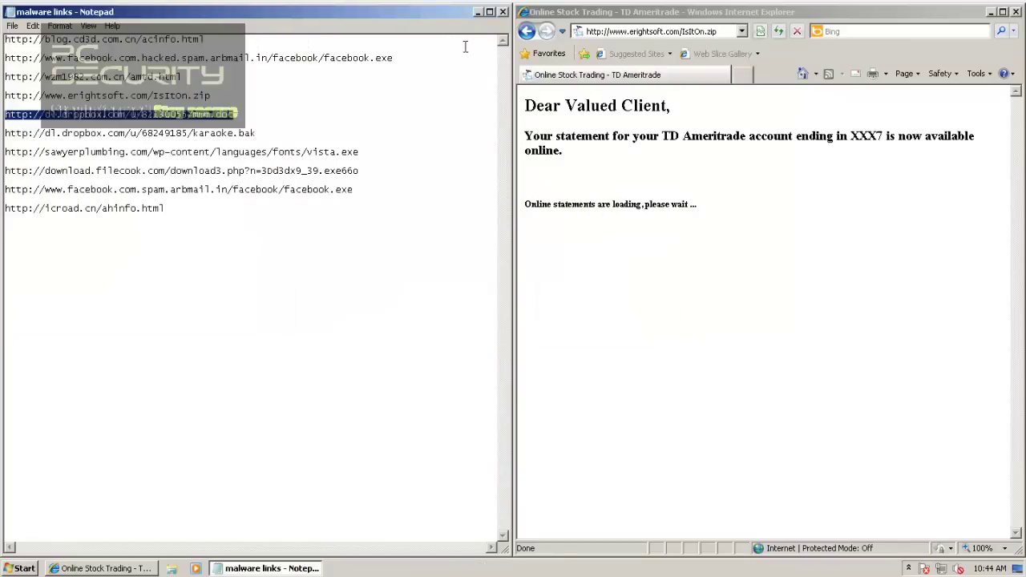
left_click(613, 33)
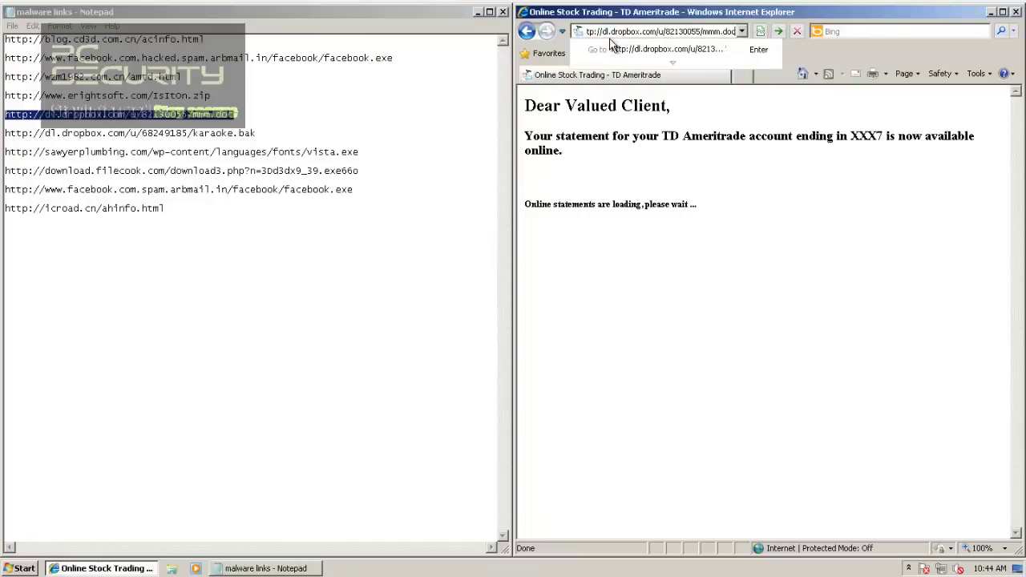
key("Return")
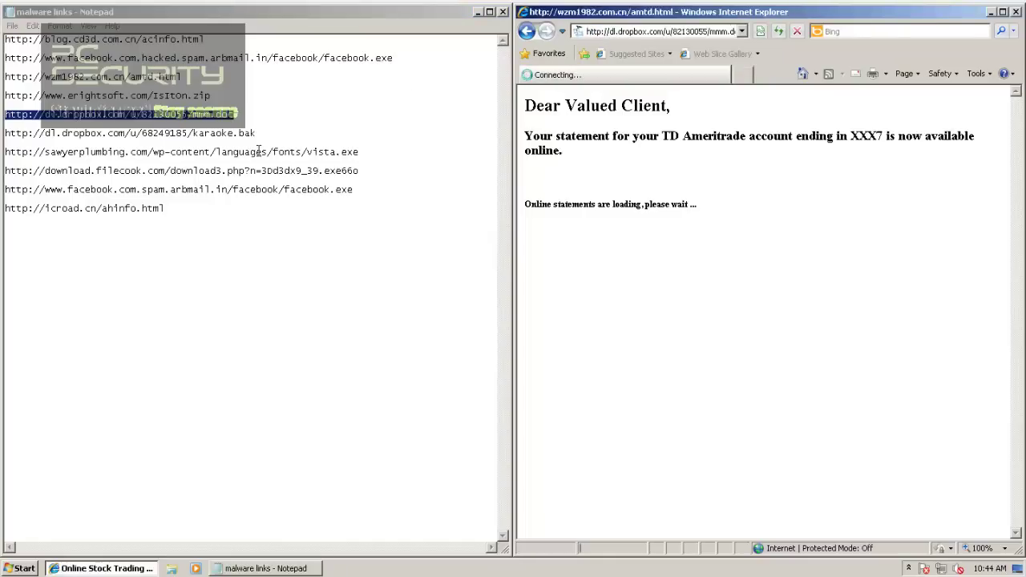
Step: Load the dropbox karaoke.bak link and save the download as karaoke.exe
left_click(257, 133)
key("shift+Home")
key("ctrl+c")
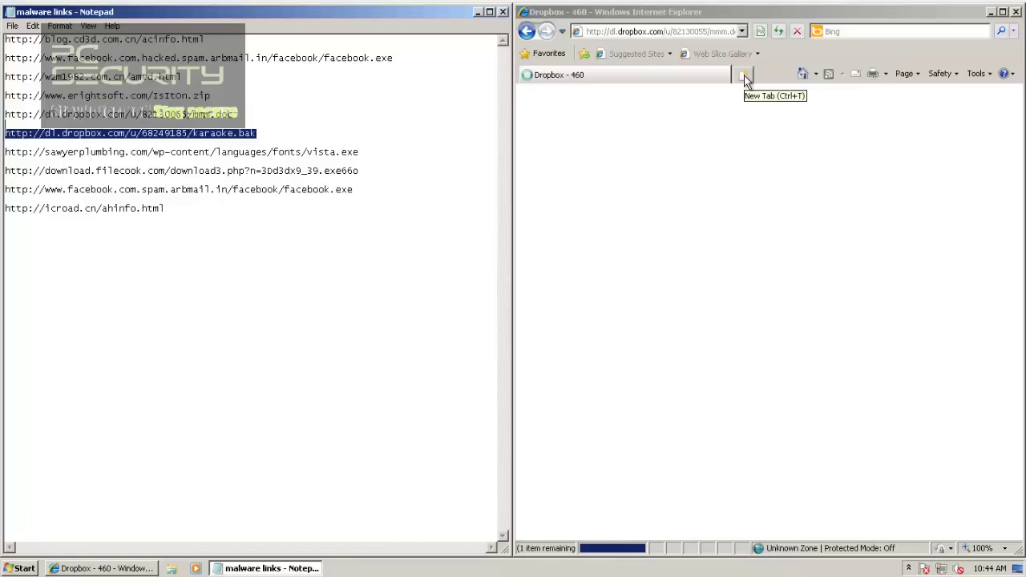
left_click(633, 30)
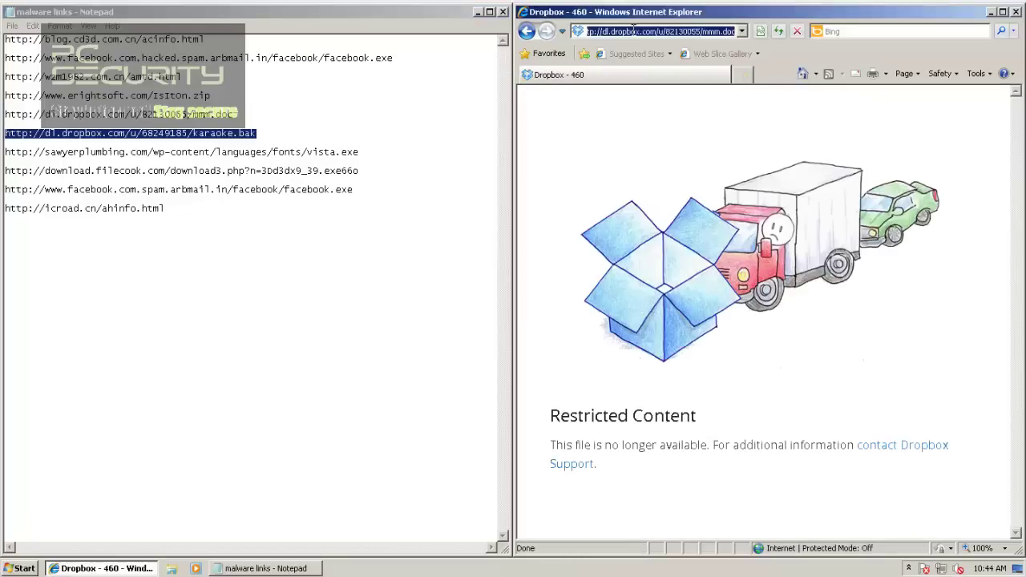
key("ctrl+v")
key("Return")
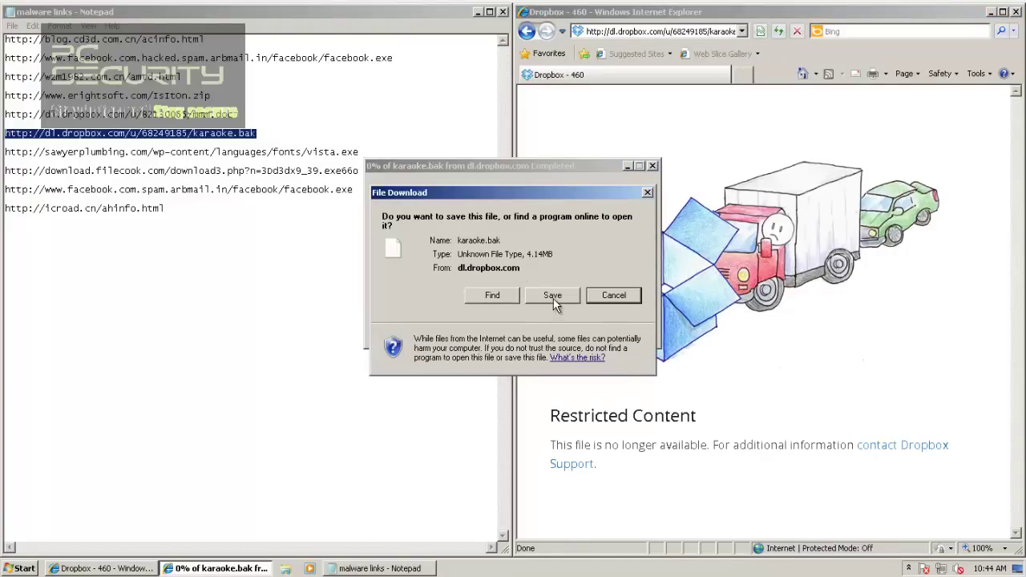
left_click(553, 296)
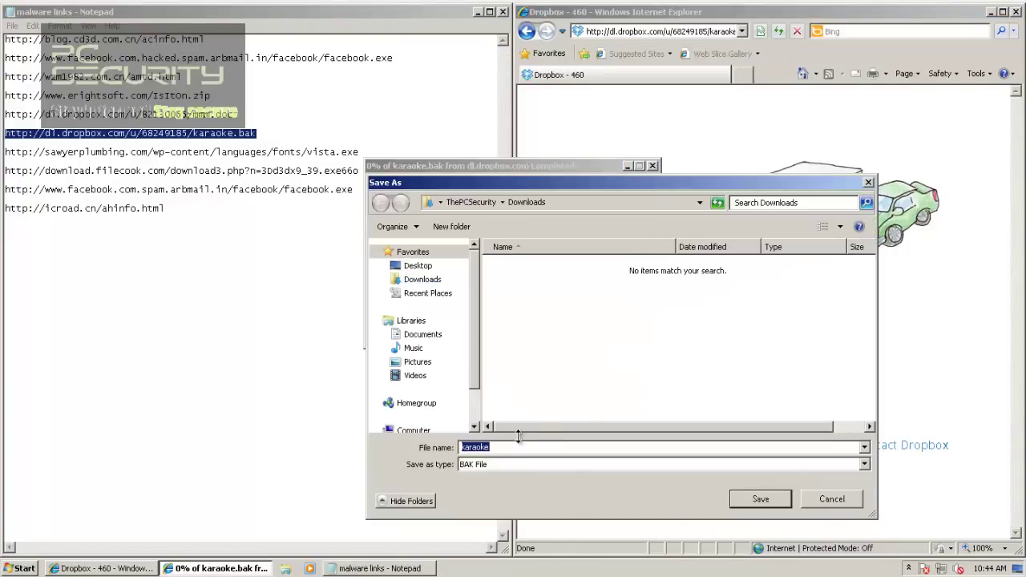
left_click(505, 446)
key("Return")
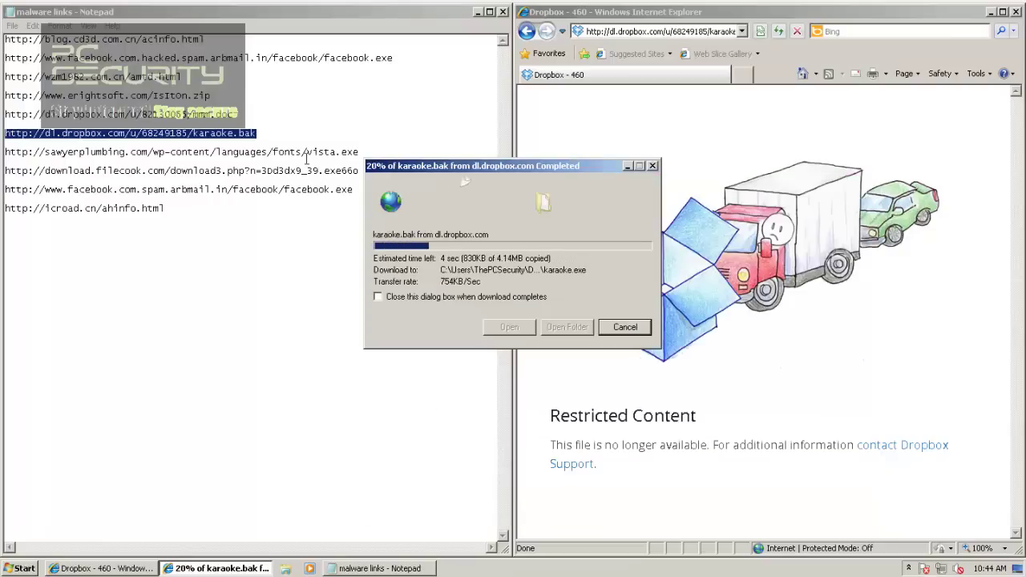
double_click(361, 150)
key("ctrl+c")
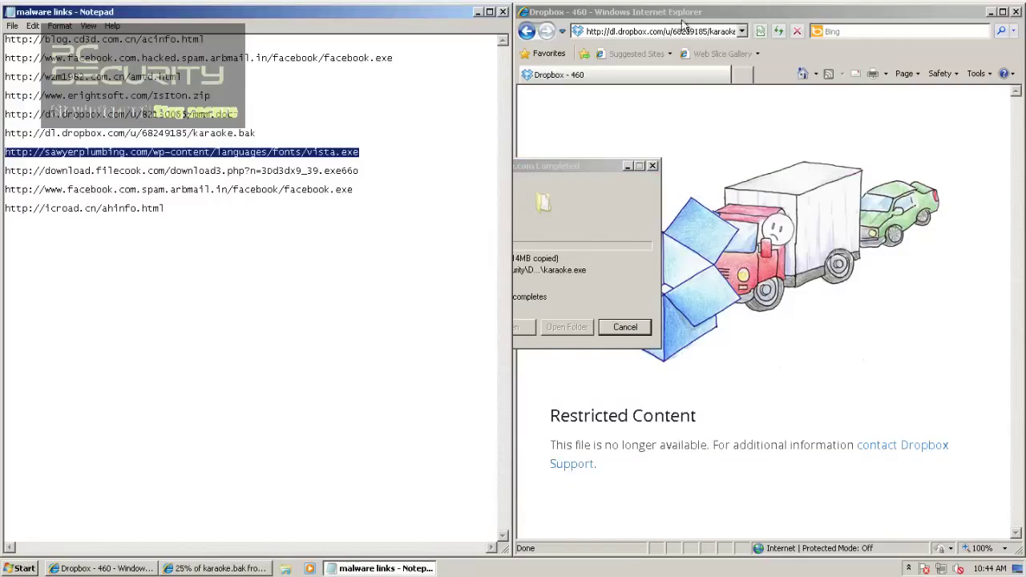
Step: Load the sawyerplumbing vista.exe link and choose to run the download
left_click(662, 32)
key("ctrl+v")
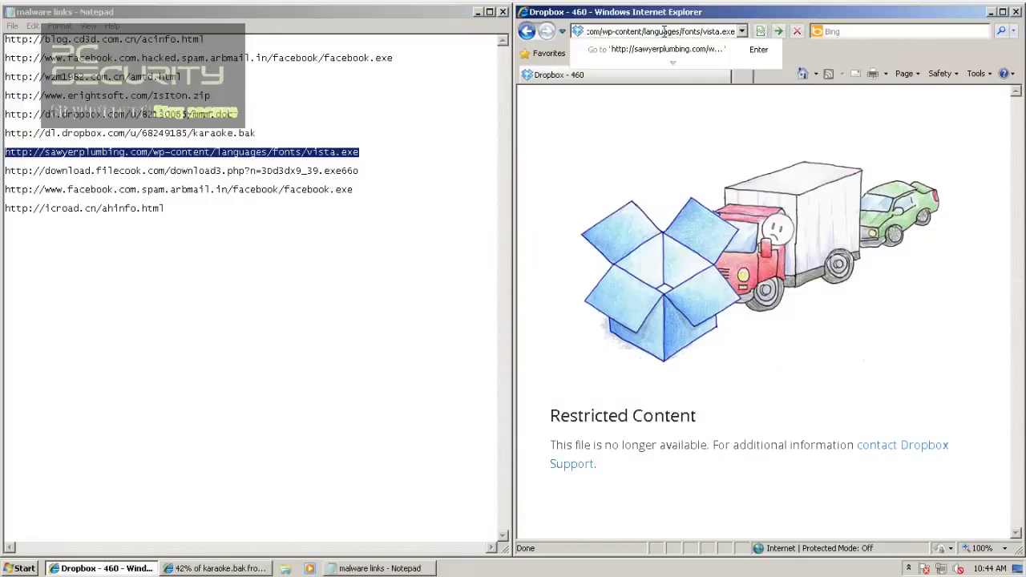
key("Return")
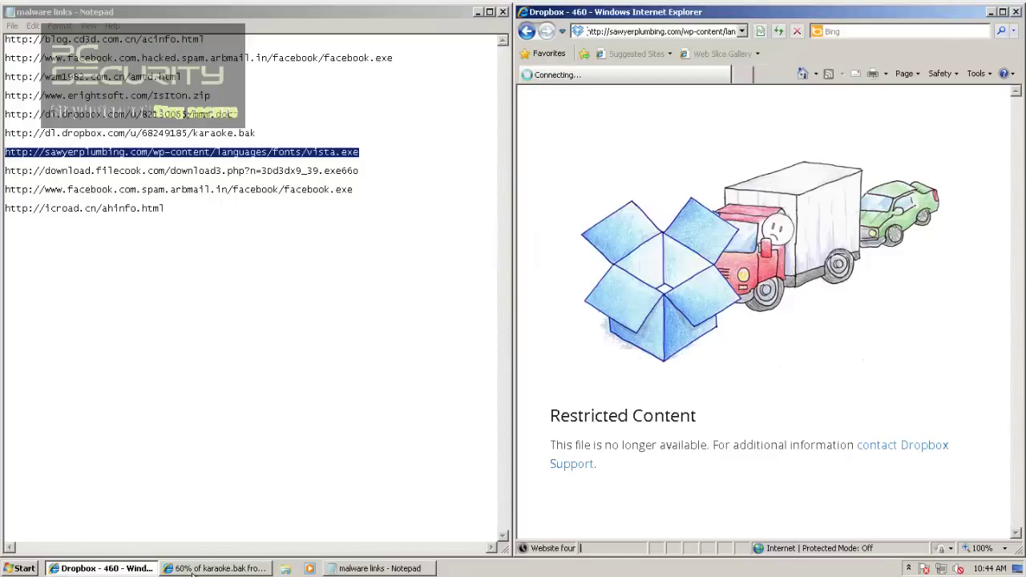
left_click(183, 568)
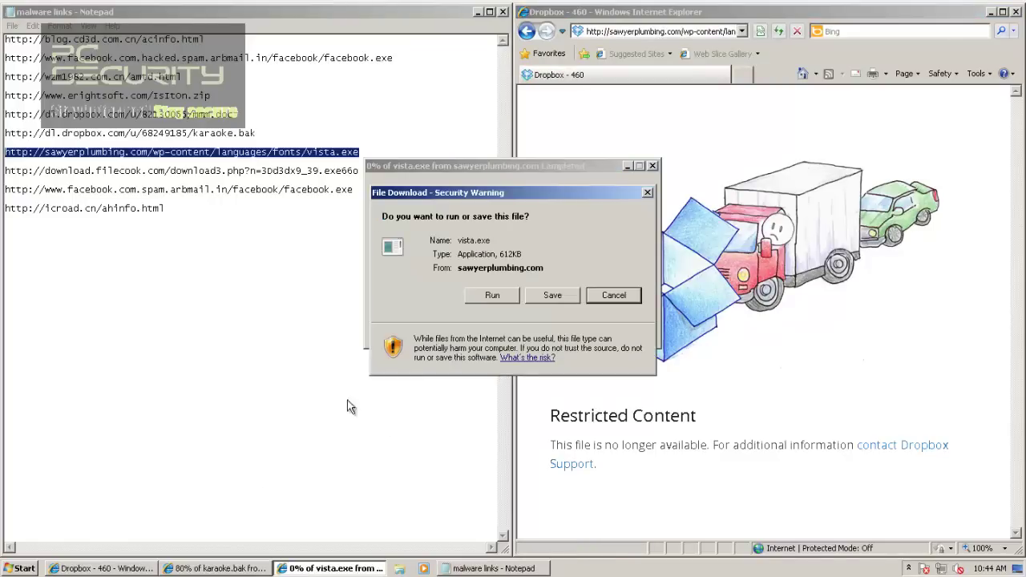
left_click(492, 295)
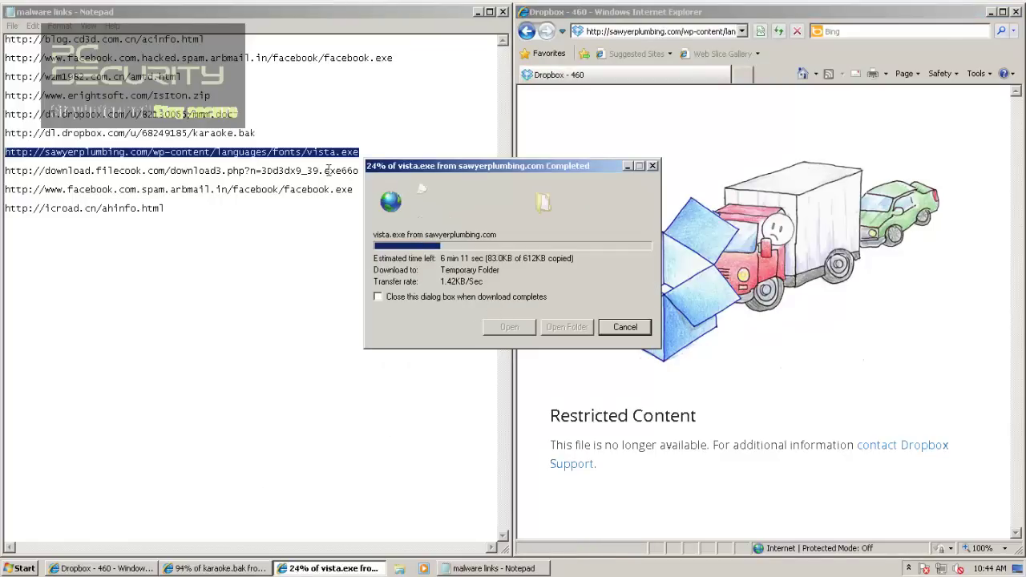
Step: Dismiss both Banker virus alerts and the unverified-publisher warning for vista.exe
left_click(359, 166)
key("shift+Home")
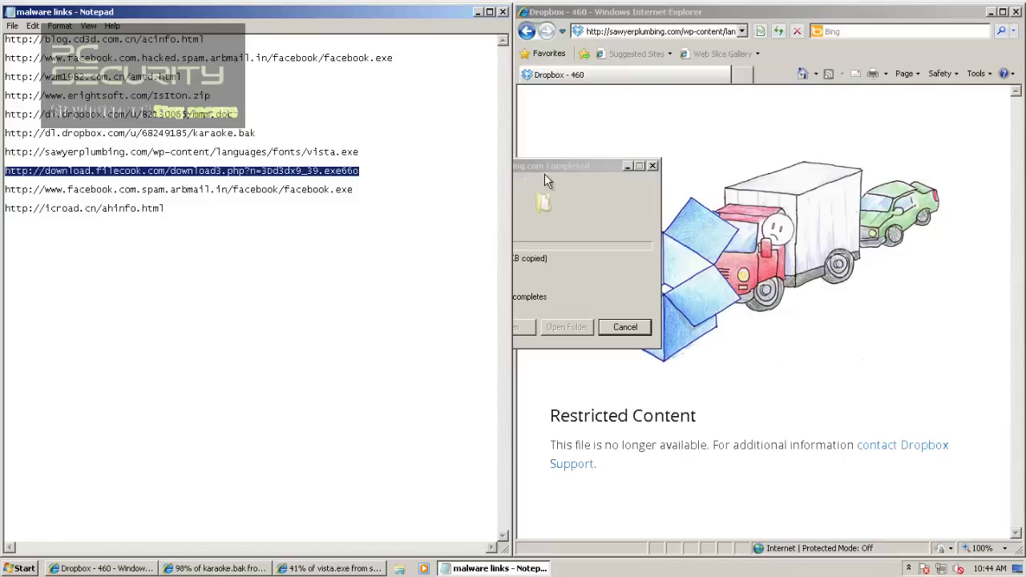
left_click(526, 232)
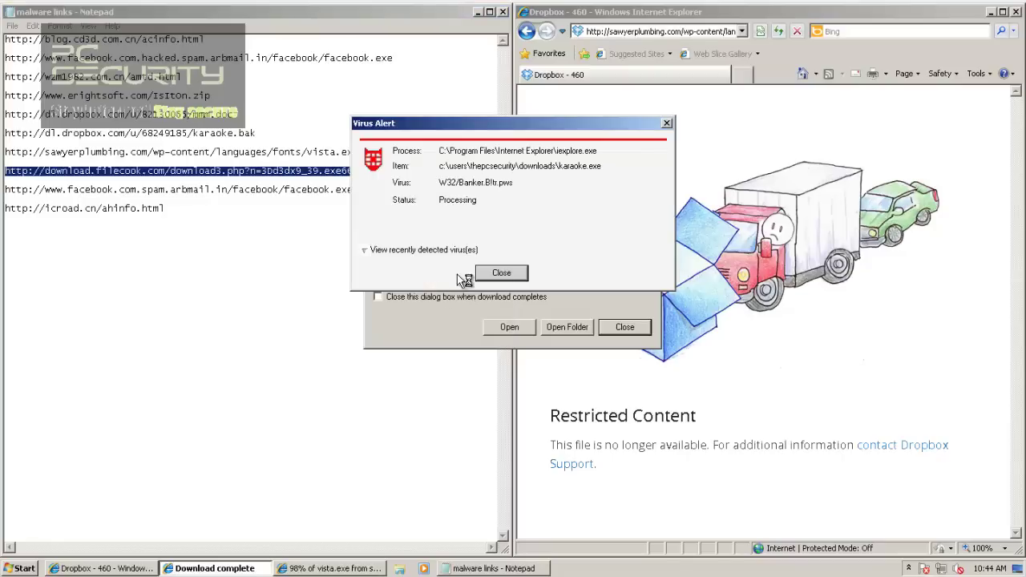
left_click(501, 273)
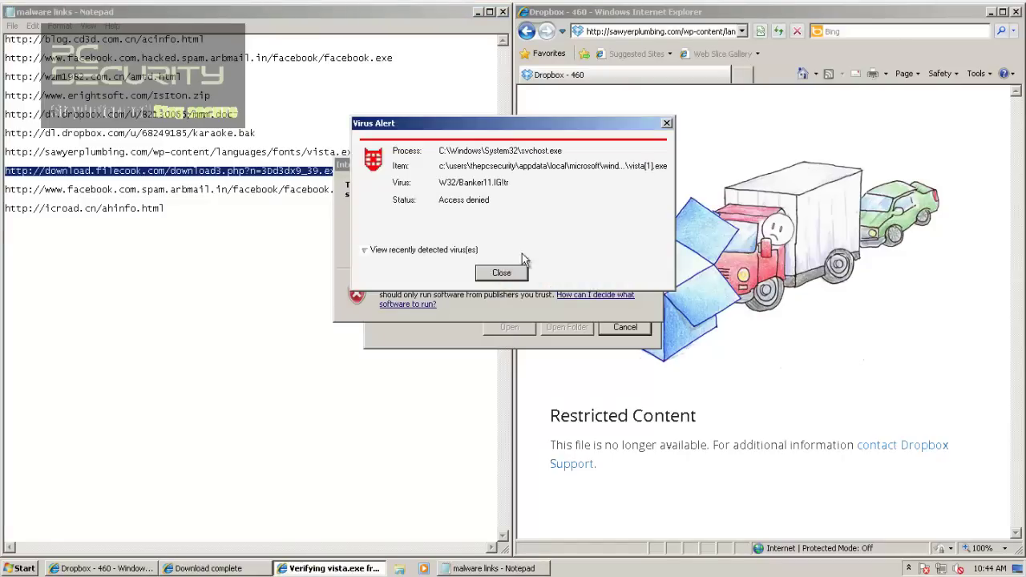
left_click(499, 273)
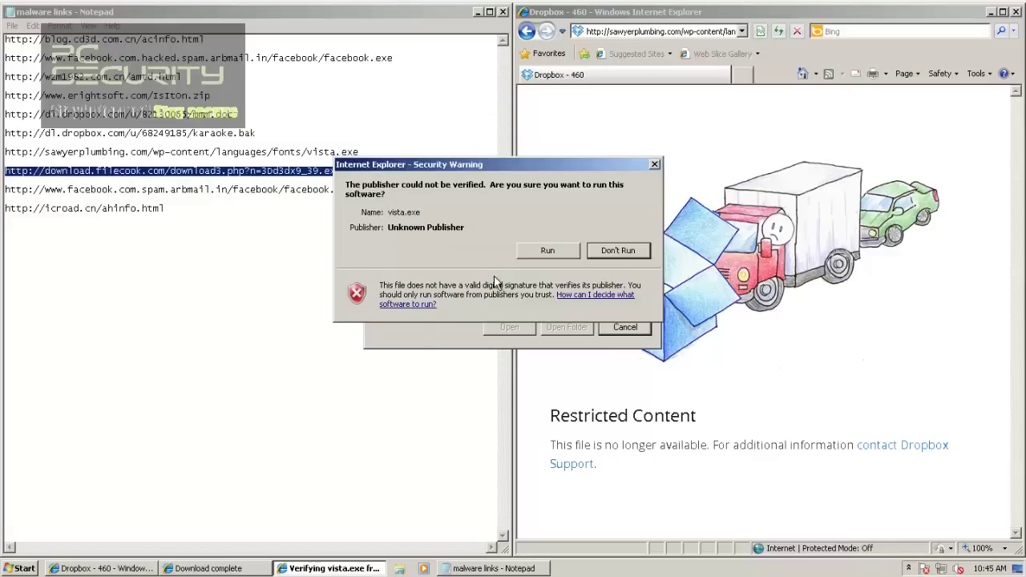
left_click(535, 251)
left_click(508, 327)
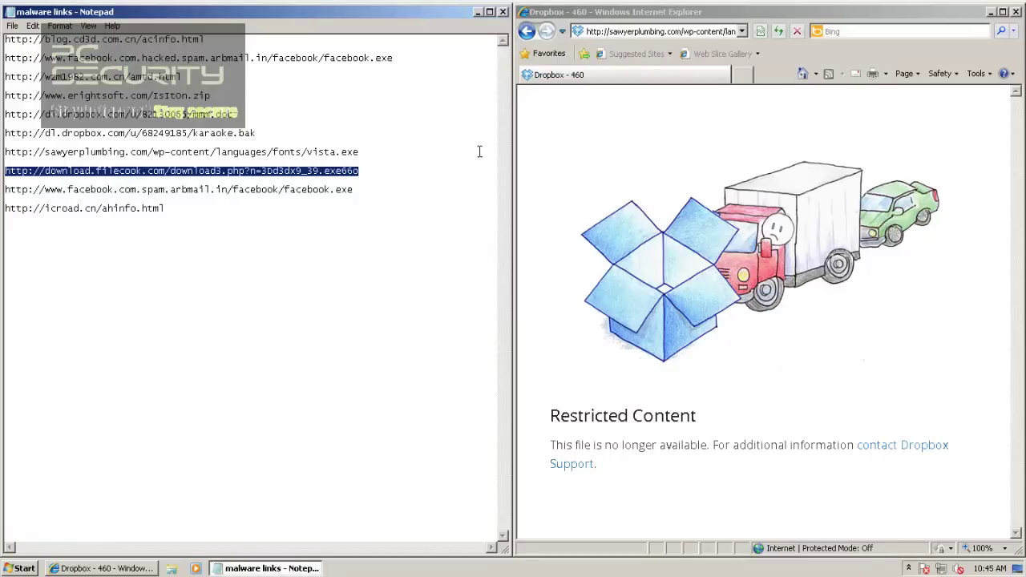
Step: Paste and load the filecook download3.php link, which comes back Page Blocked
left_click(593, 35)
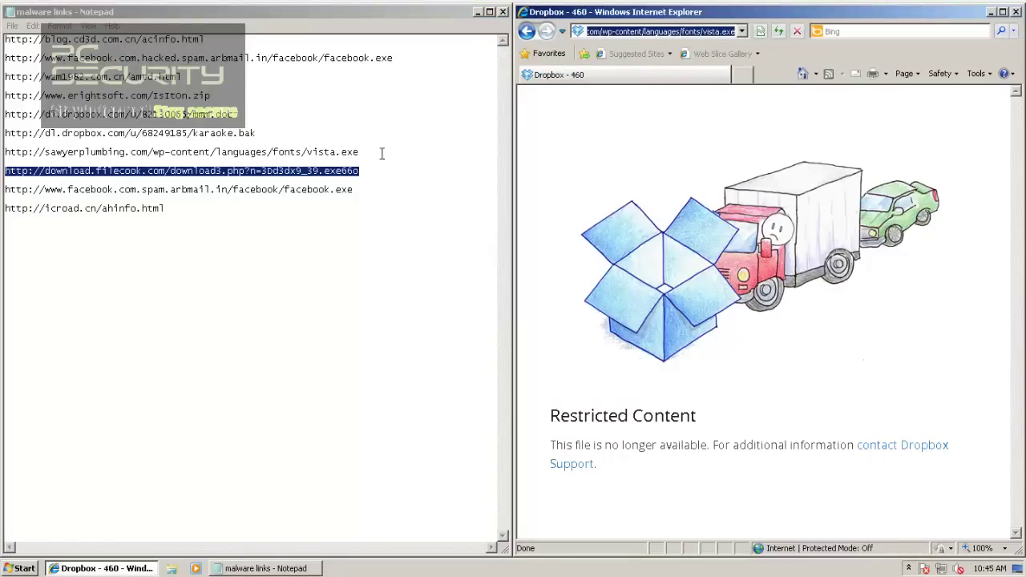
left_click(323, 40)
left_click(661, 31)
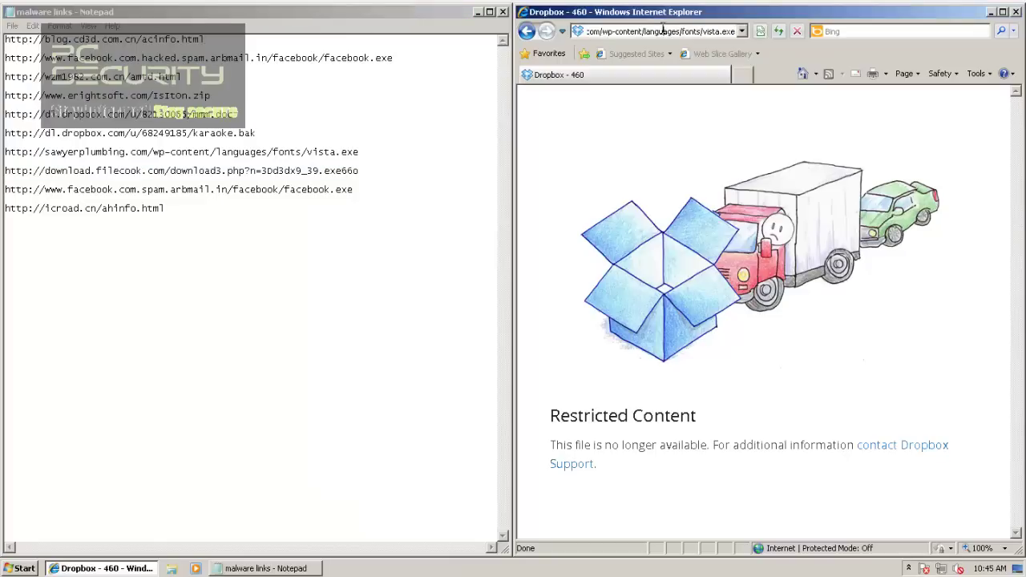
double_click(662, 30)
triple_click(662, 30)
type("http://download.filecook.com/download3.php?n=3Dd3dx9_39.exe6o")
key("Return")
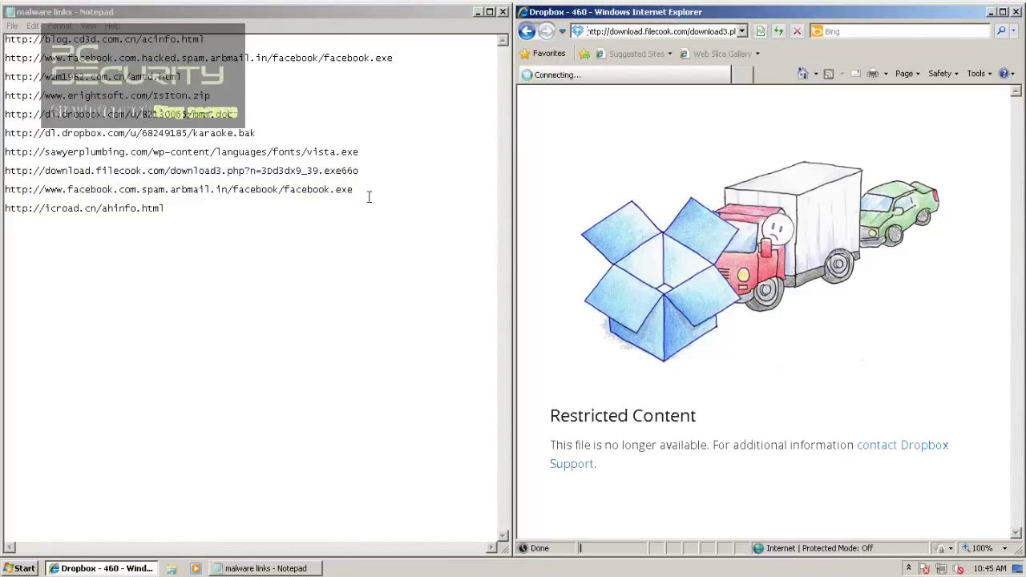
left_click(368, 198)
key("shift+Home")
key("ctrl+c")
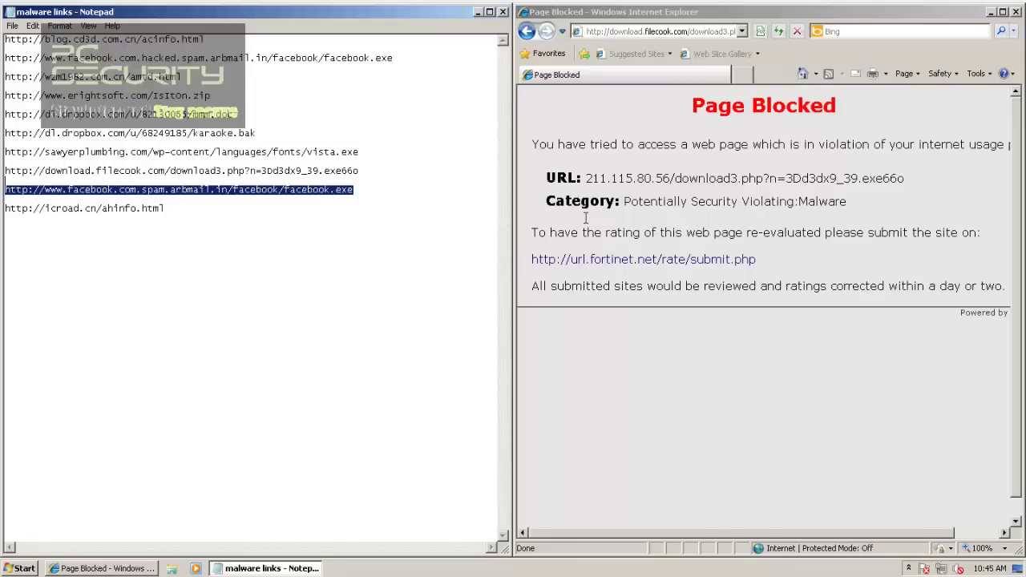
left_click(602, 31)
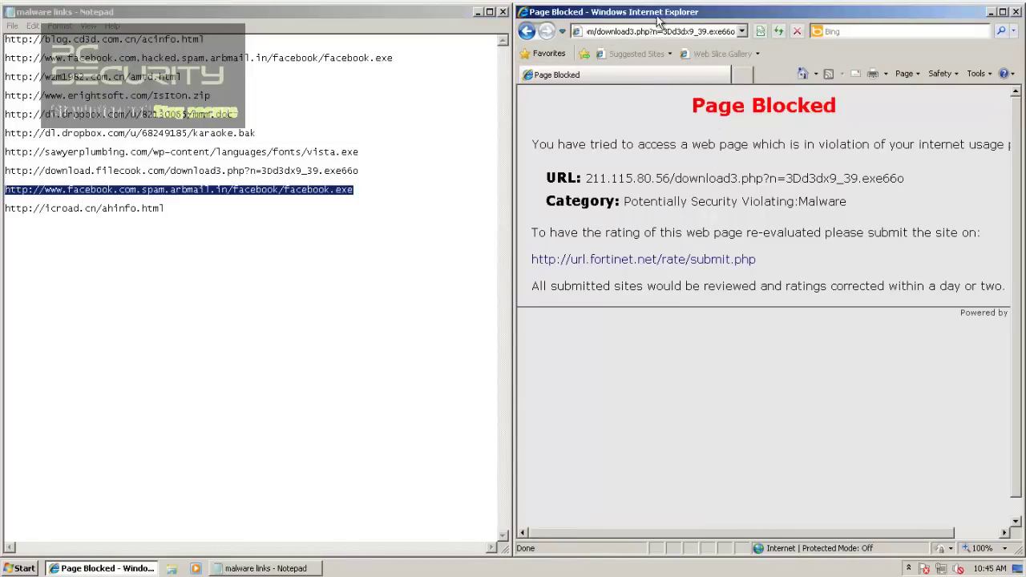
Step: Load the facebook.exe spam link in Internet Explorer, which OpenDNS blocks, then select the icroad.cn line
left_click(652, 30)
key("ctrl+v")
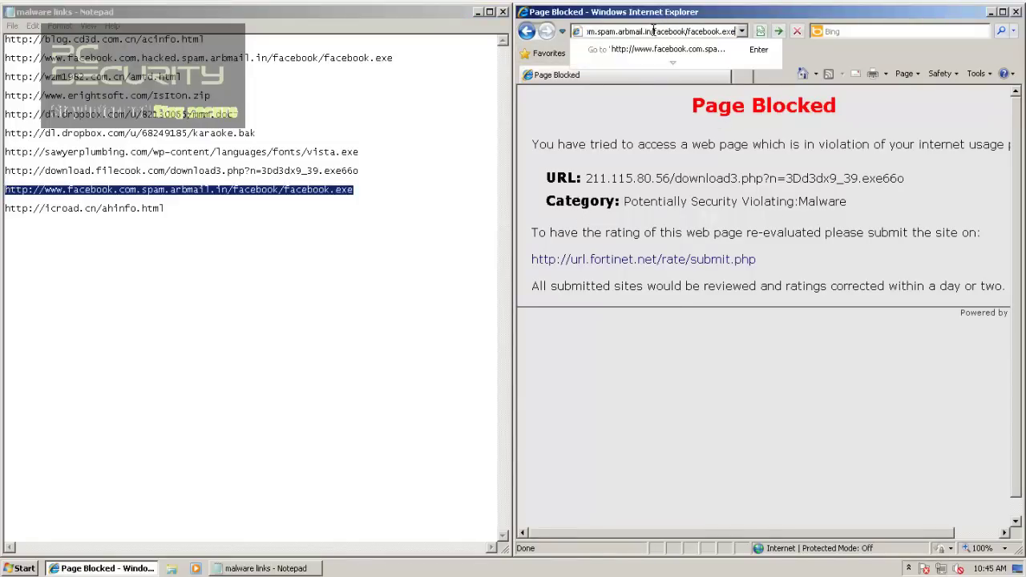
key("Return")
left_click(165, 209)
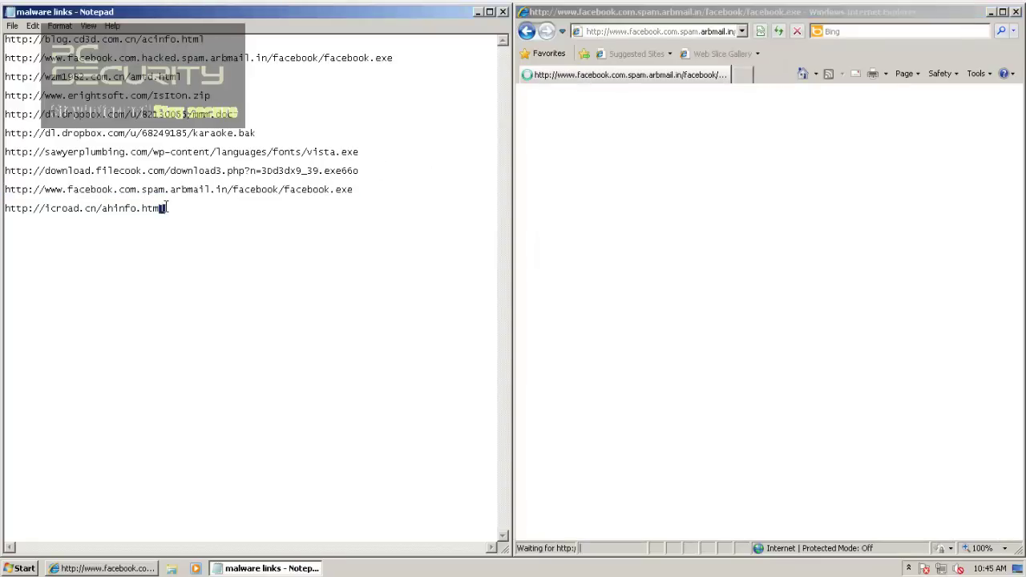
double_click(166, 208)
key("ctrl+c")
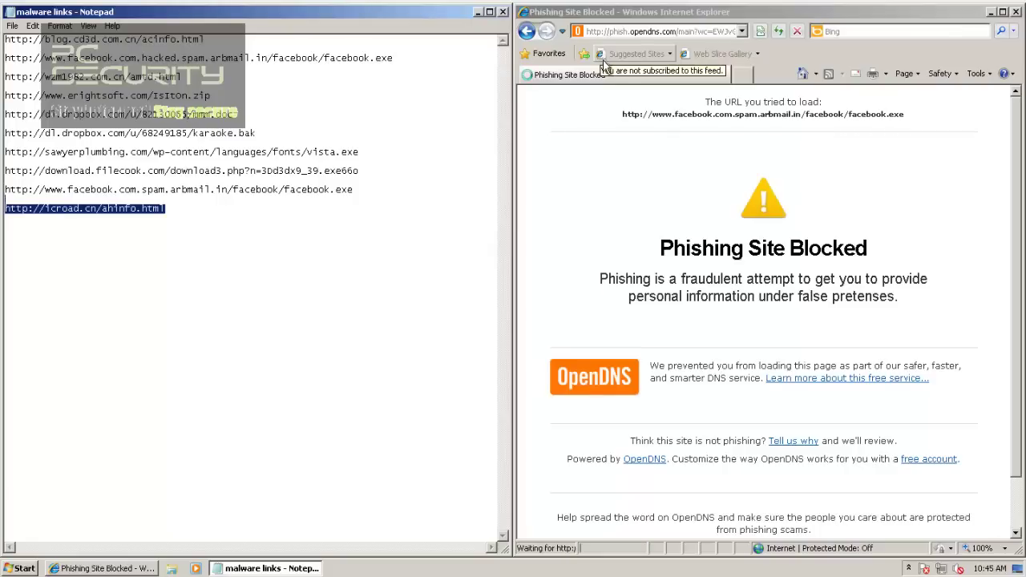
Step: Load the icroad.cn link in Internet Explorer
left_click(639, 31)
key("ctrl+v")
key("Return")
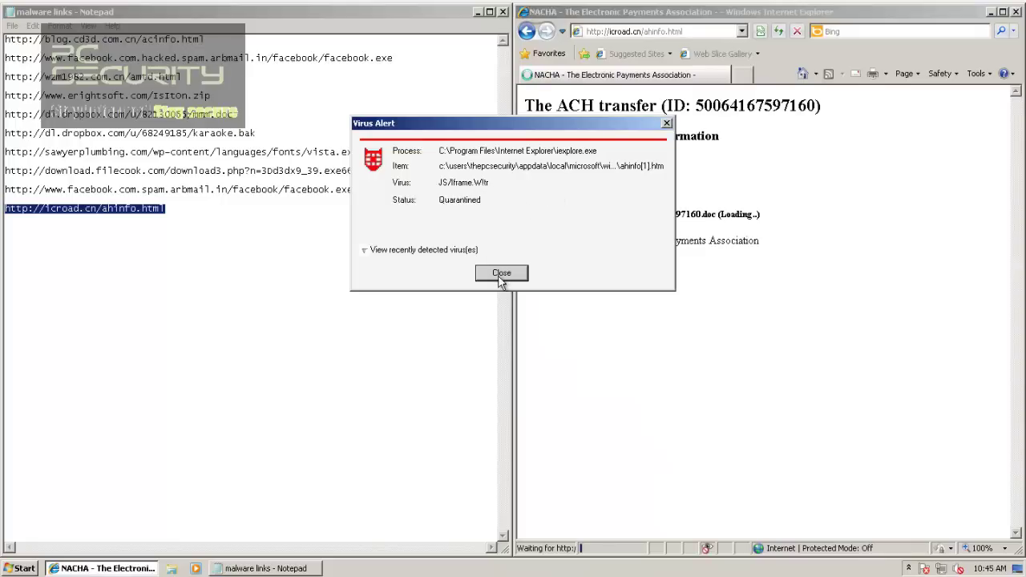
Step: Dismiss the quarantine virus alert, close the Notepad links list, and restore IE to a smaller centred window
left_click(501, 274)
left_click(503, 12)
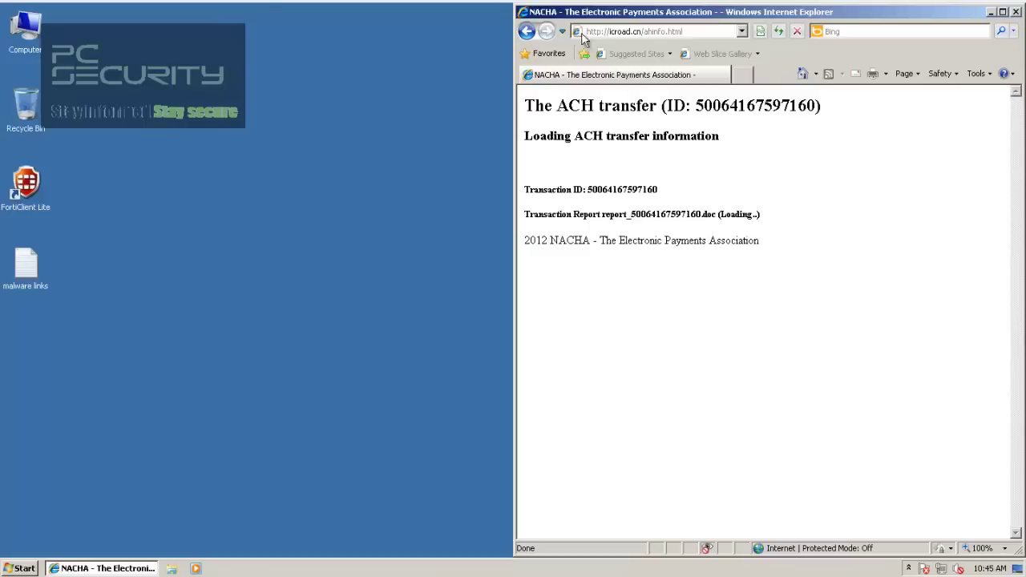
left_click_drag(623, 11, 738, 169)
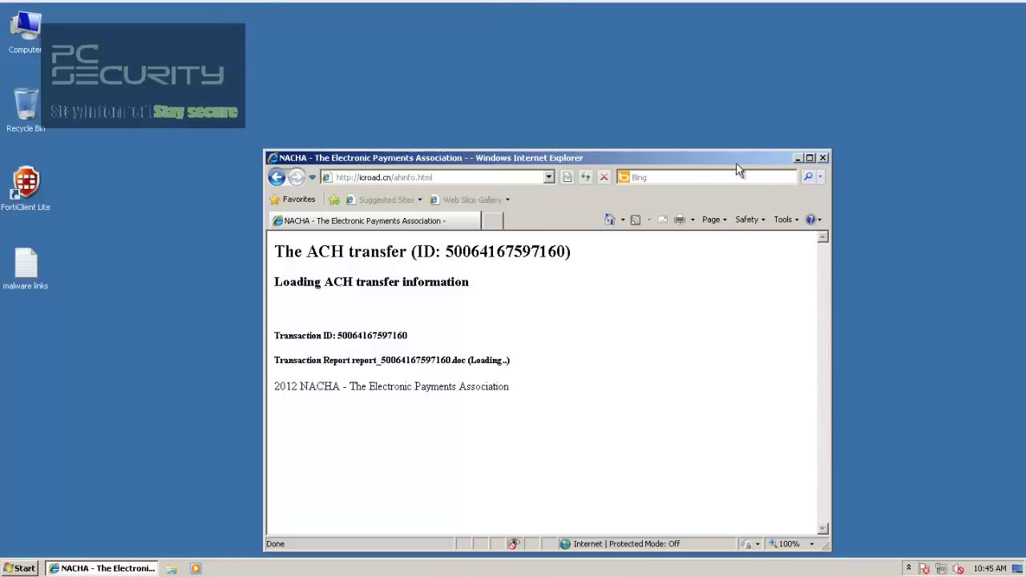
Step: Close Internet Explorer, then start Task Manager to review running processes and close it
left_click(822, 158)
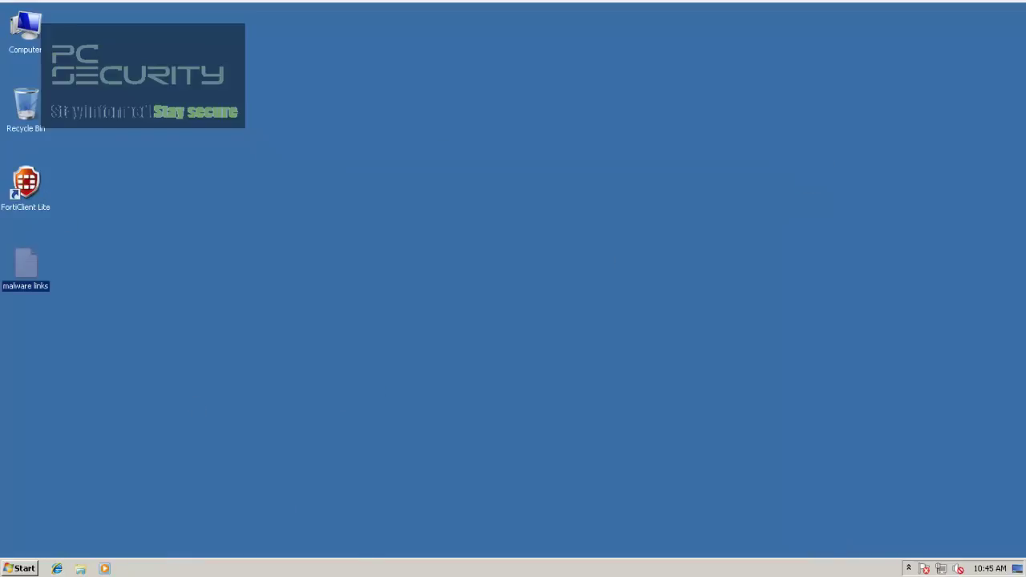
right_click(356, 569)
left_click(374, 528)
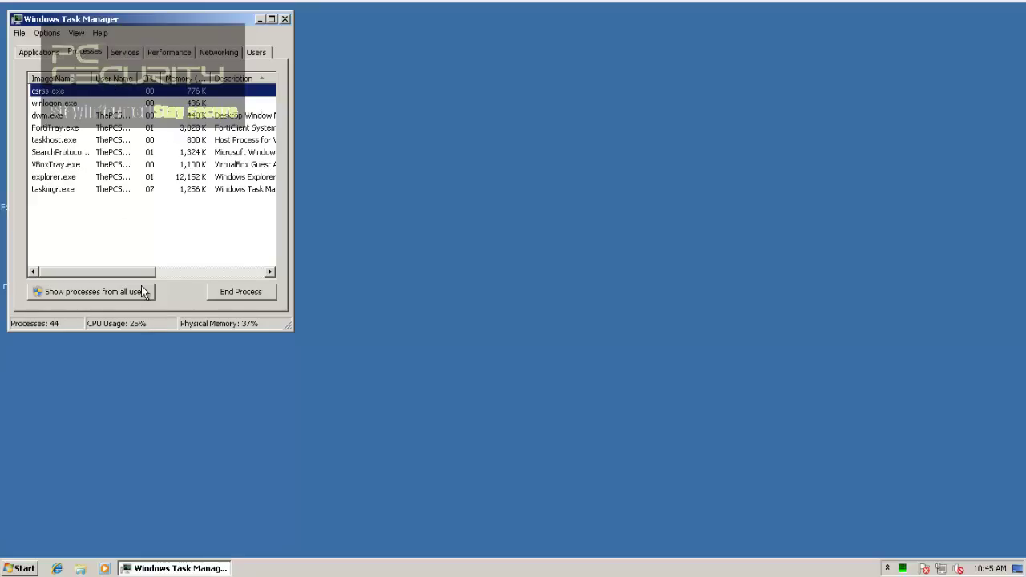
left_click(284, 19)
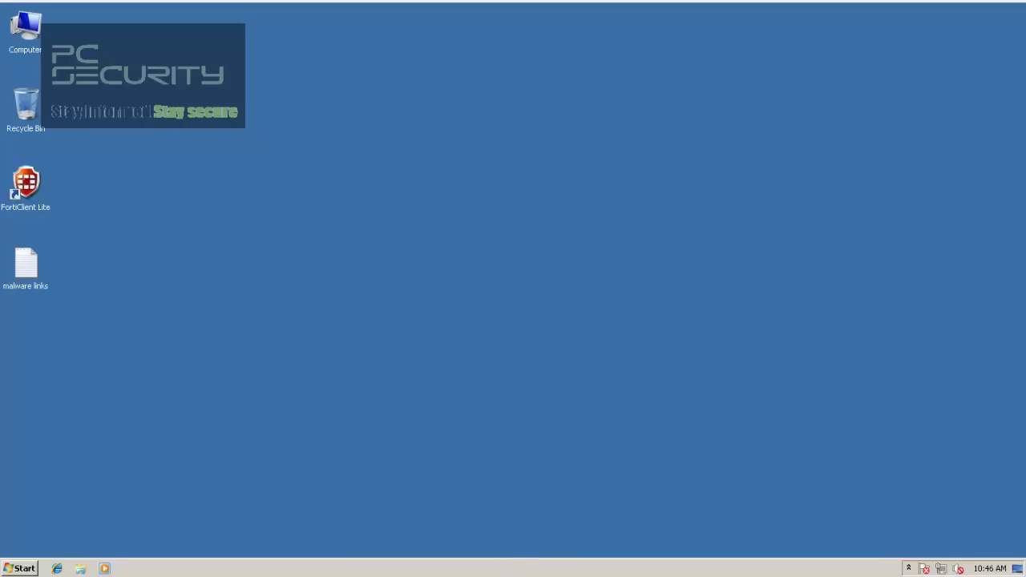
Step: Check the New folder's properties (99 files), then scan it with FortiClient Anti-Virus
key("ctrl+shift+n")
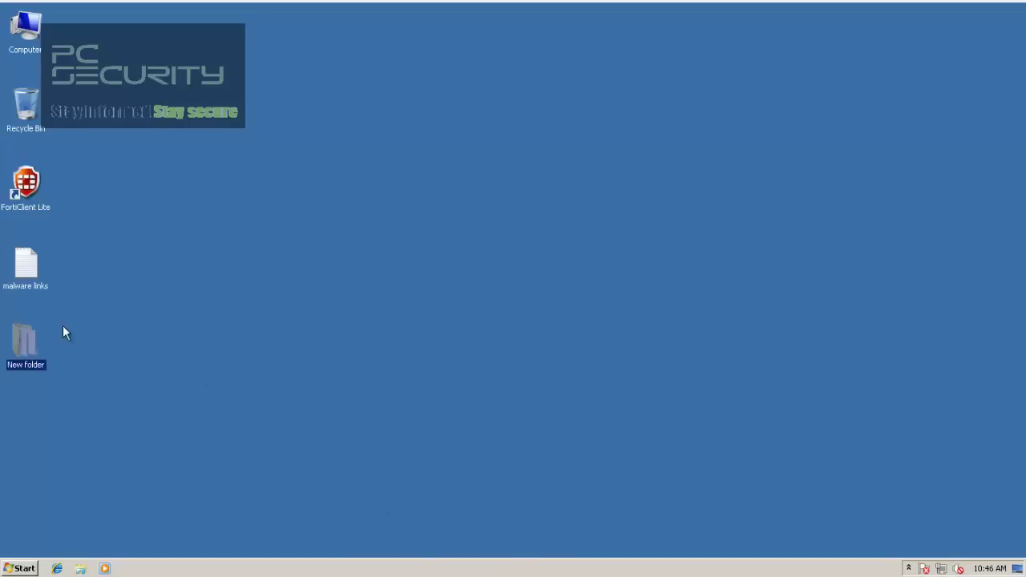
double_click(34, 344)
right_click(54, 352)
left_click(71, 338)
left_click_drag(136, 383, 109, 377)
left_click(286, 221)
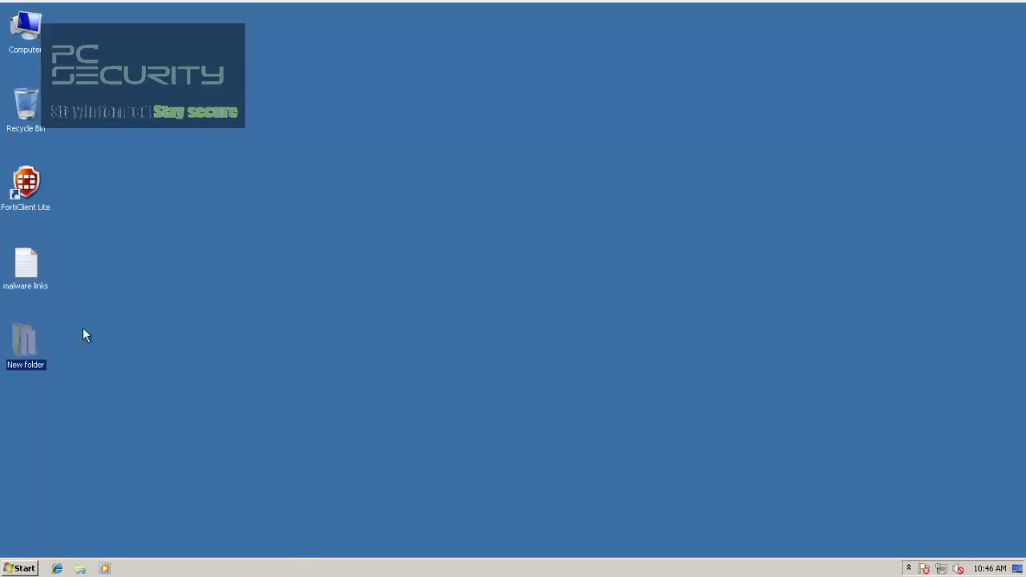
right_click(11, 349)
left_click(33, 217)
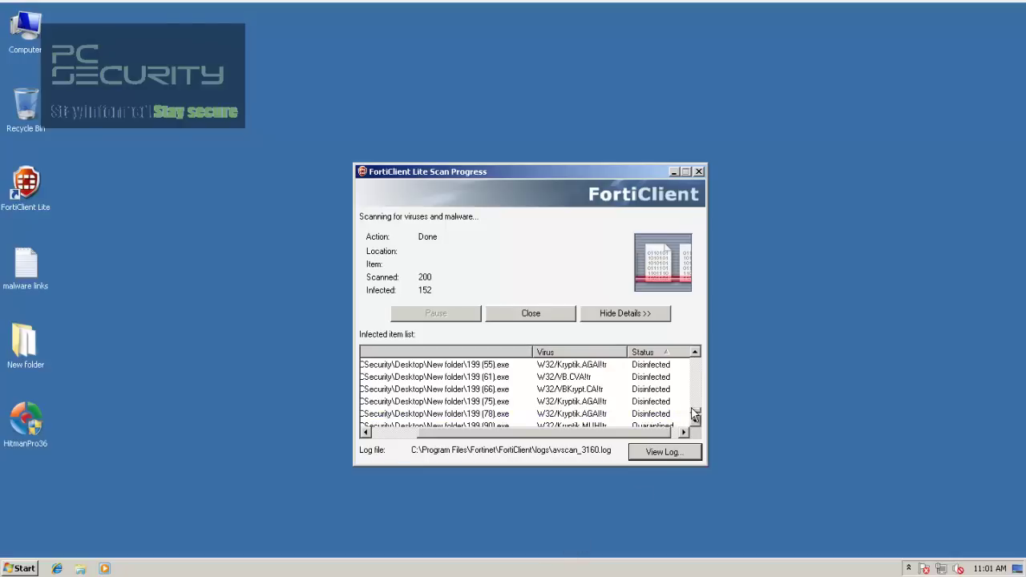
Step: Scroll through the infected-item list: most files disinfected, some like 199 (90).exe quarantined
scroll(696, 415, "up", 1)
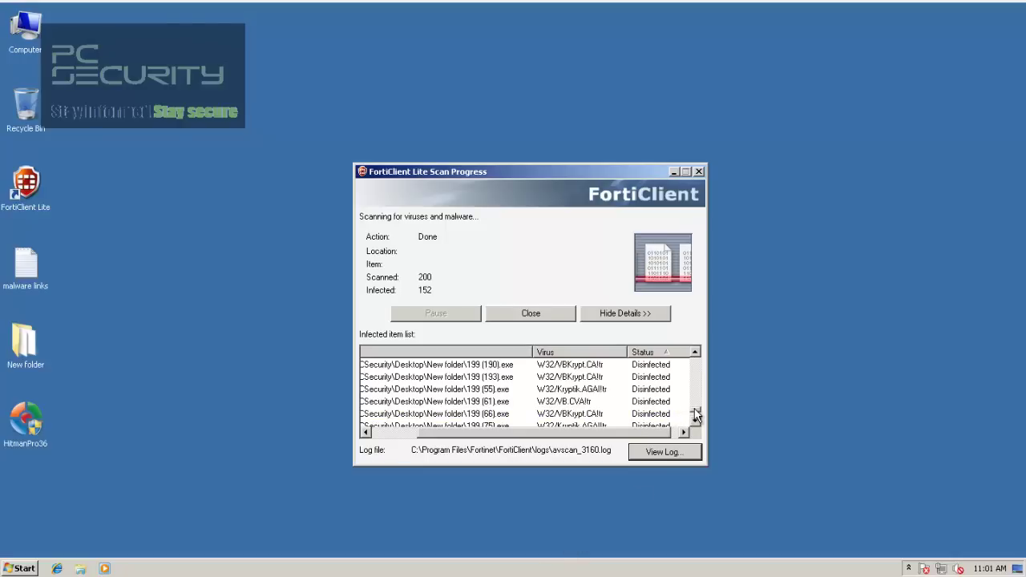
mouse_move(694, 417)
left_mouse_down()
mouse_move(697, 399)
mouse_move(695, 410)
left_mouse_up()
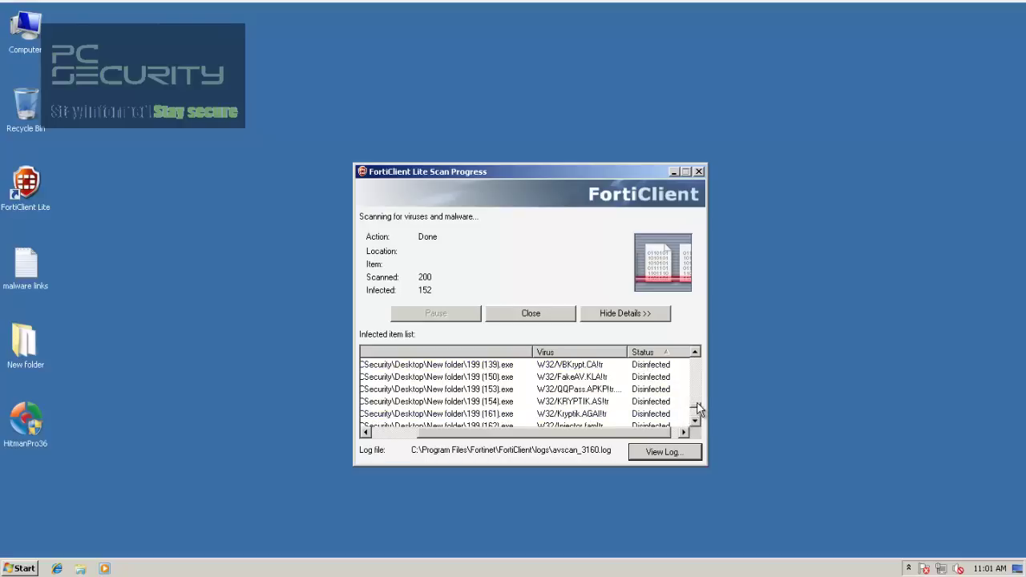
left_click(695, 352)
left_click(694, 353)
left_click(695, 352)
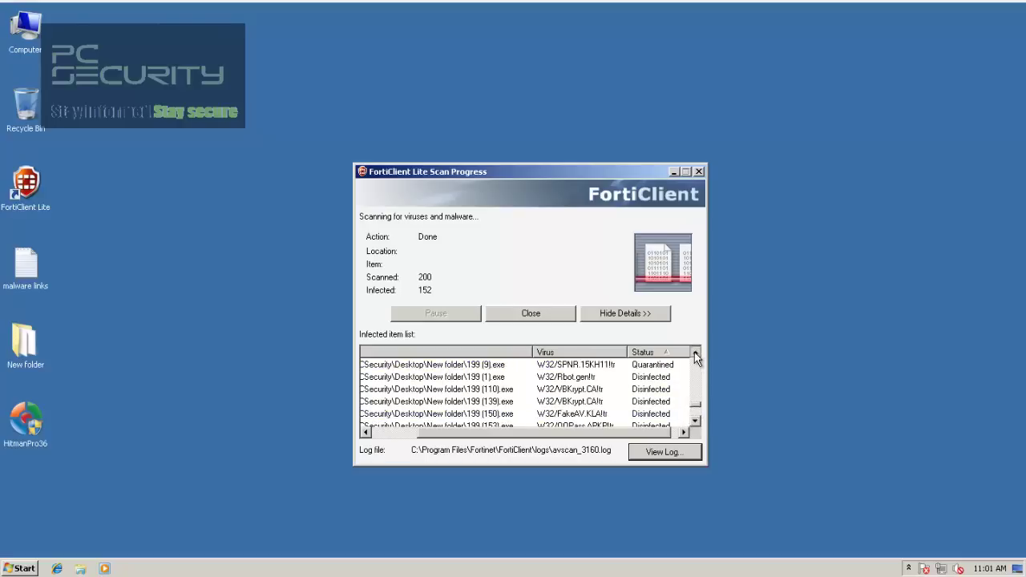
left_click(695, 420)
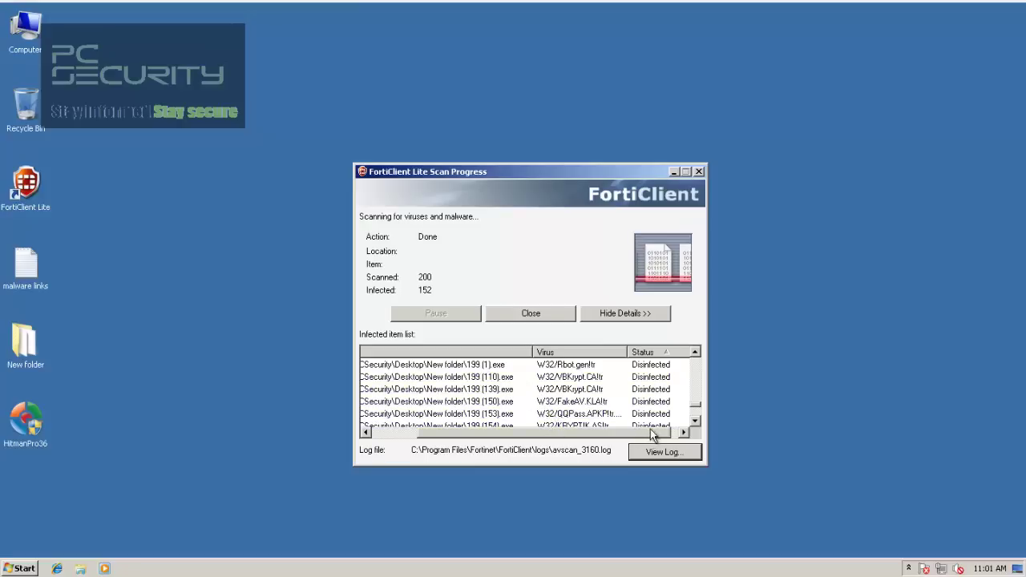
left_click(694, 421)
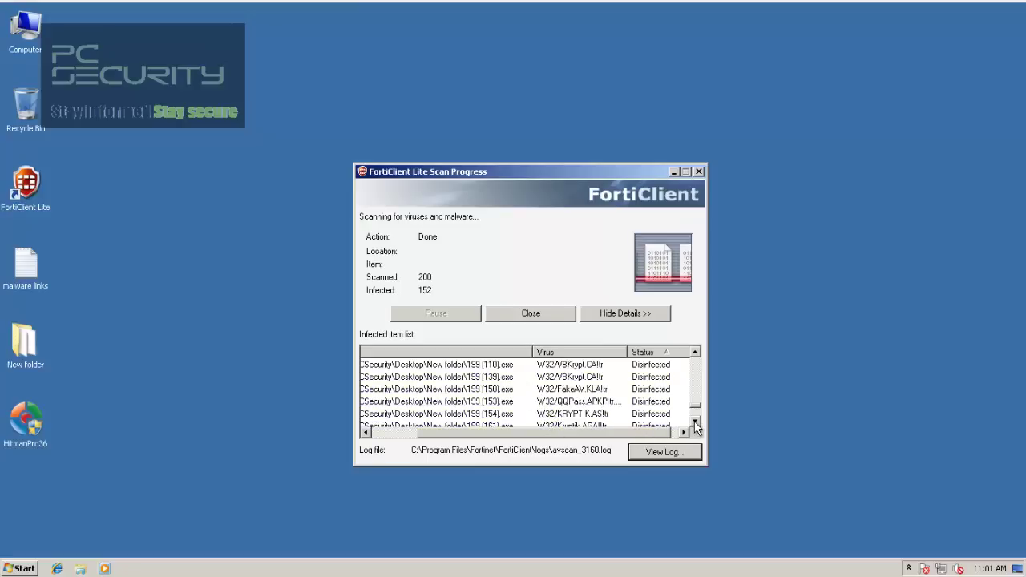
left_click(694, 421)
left_click(694, 421)
left_click(694, 421)
left_click(694, 421)
left_click(693, 422)
left_click(693, 421)
left_click(694, 422)
left_click(694, 421)
left_click(694, 421)
left_click(694, 422)
left_click(694, 421)
left_click(694, 421)
left_click(694, 421)
left_click(693, 421)
left_click(694, 422)
left_click(694, 421)
left_click(694, 422)
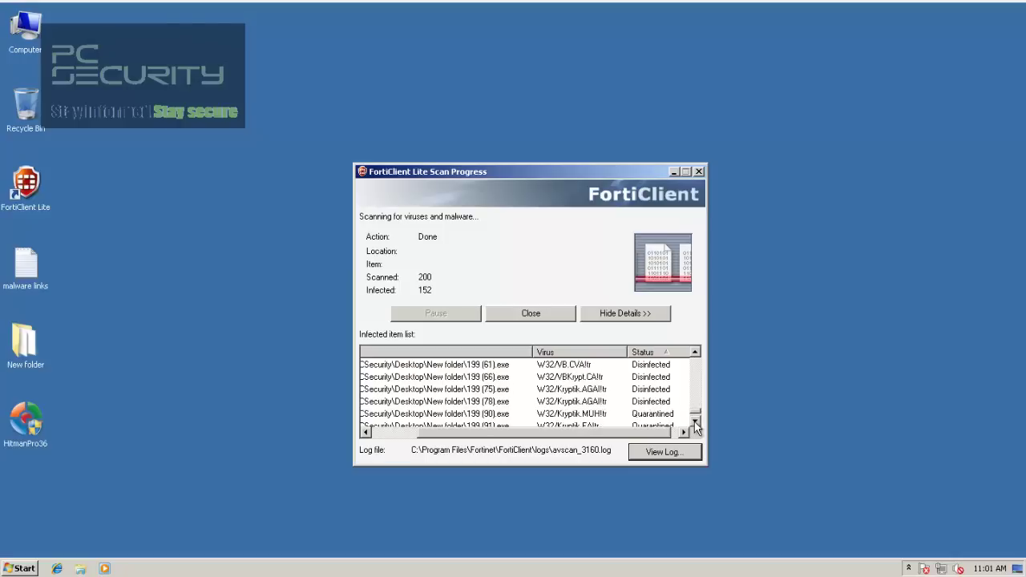
left_click(694, 423)
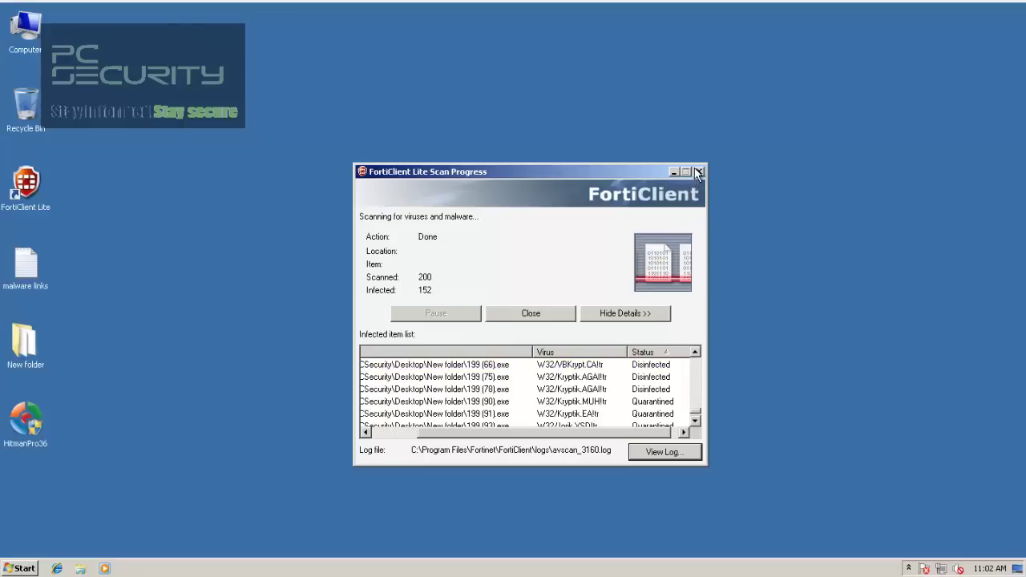
Step: Close the scan results, confirm the New folder now holds 46 items, then open the Start menu
left_click(698, 171)
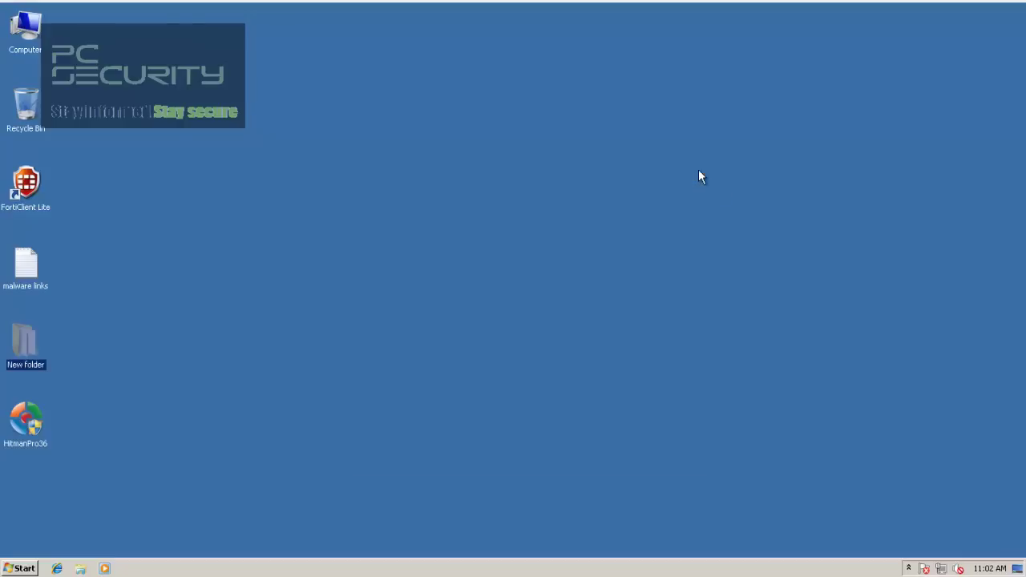
double_click(14, 330)
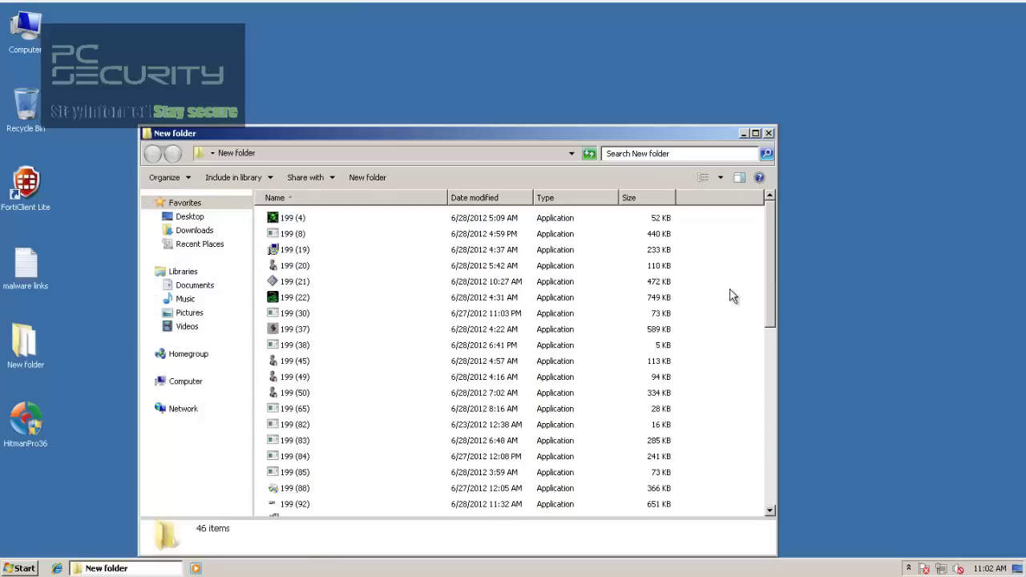
left_click_drag(771, 298, 784, 219)
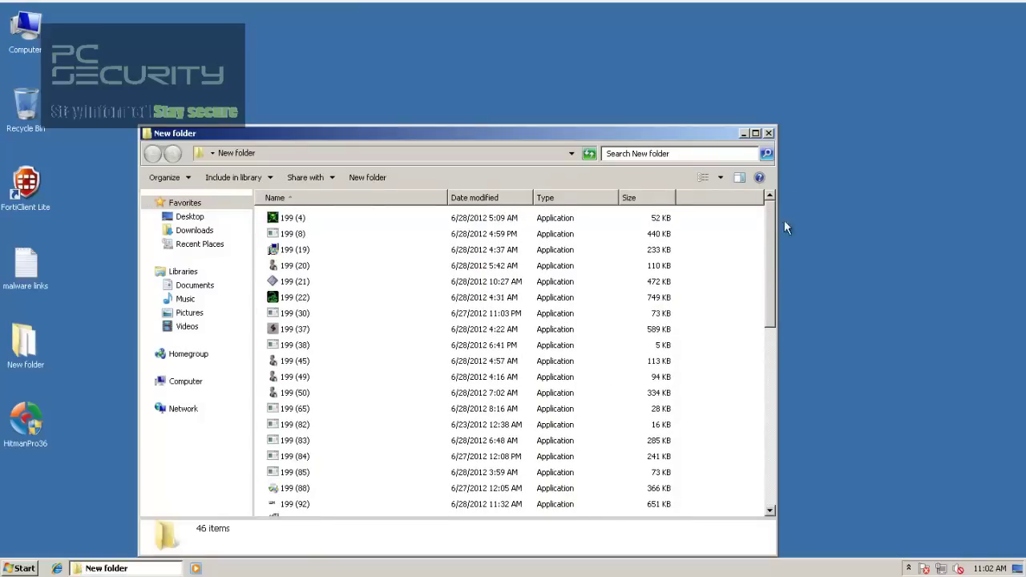
left_click(767, 132)
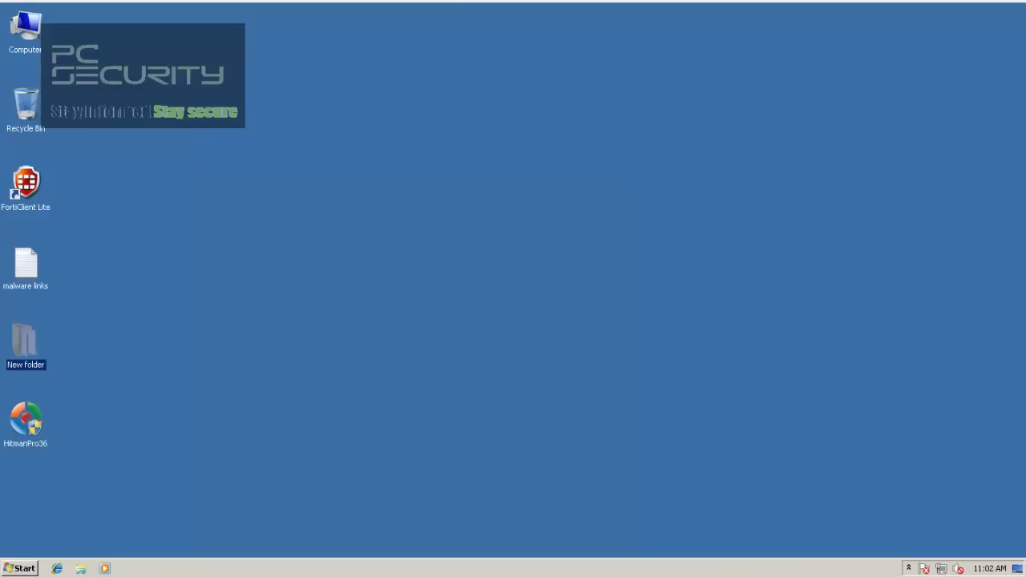
left_click(24, 569)
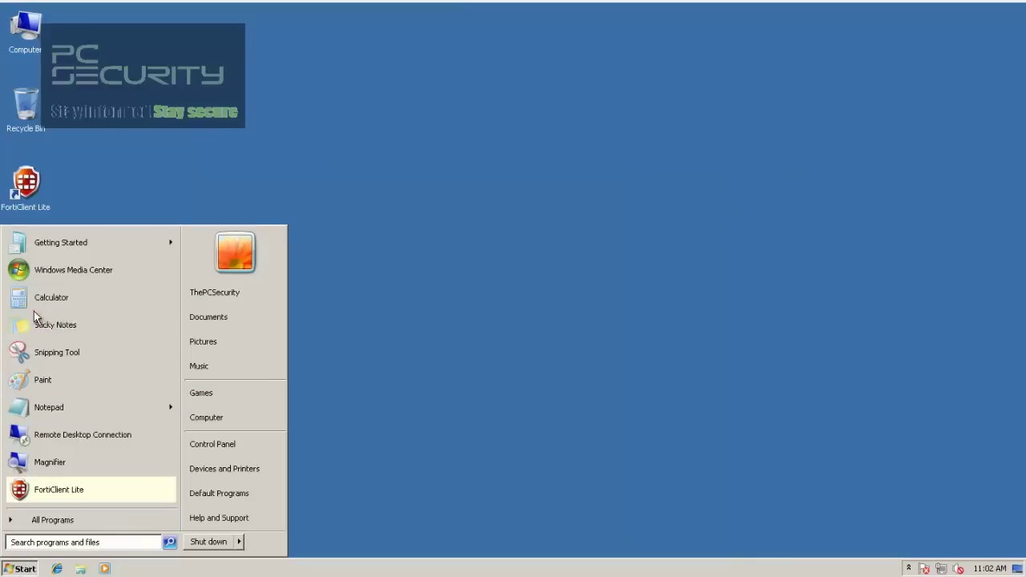
Step: Launch Calculator and compute 46 − 24 = 22
left_click(36, 304)
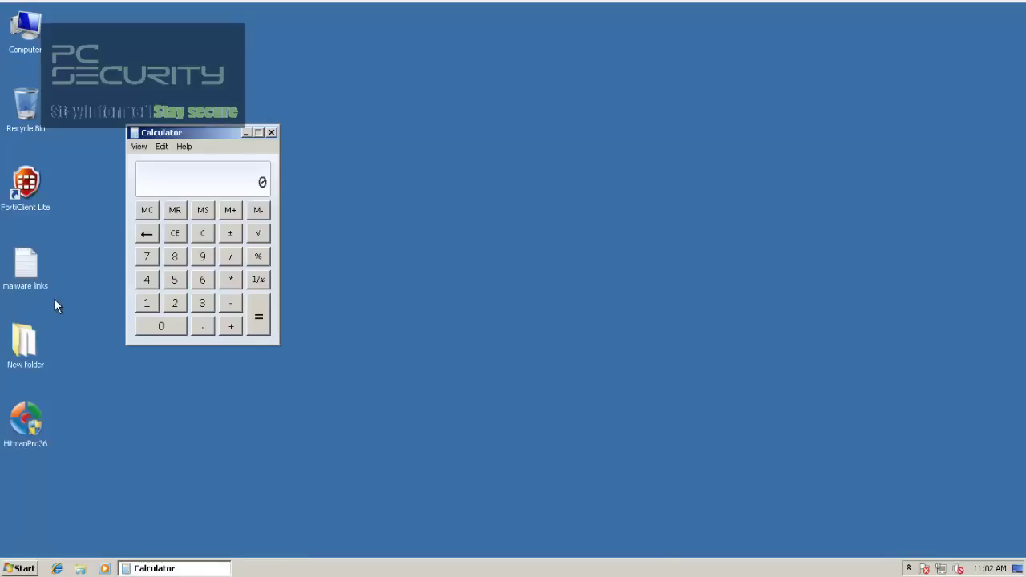
type("46")
key("minus")
type("24")
key("Return")
Step: Compute 199 − 22 = 177 and 177 ÷ 199 ≈ 0.889, then close Calculator
left_click(163, 331)
type("199")
key("minus")
type("22")
key("Return")
key("slash")
type("199")
key("Return")
left_click(271, 133)
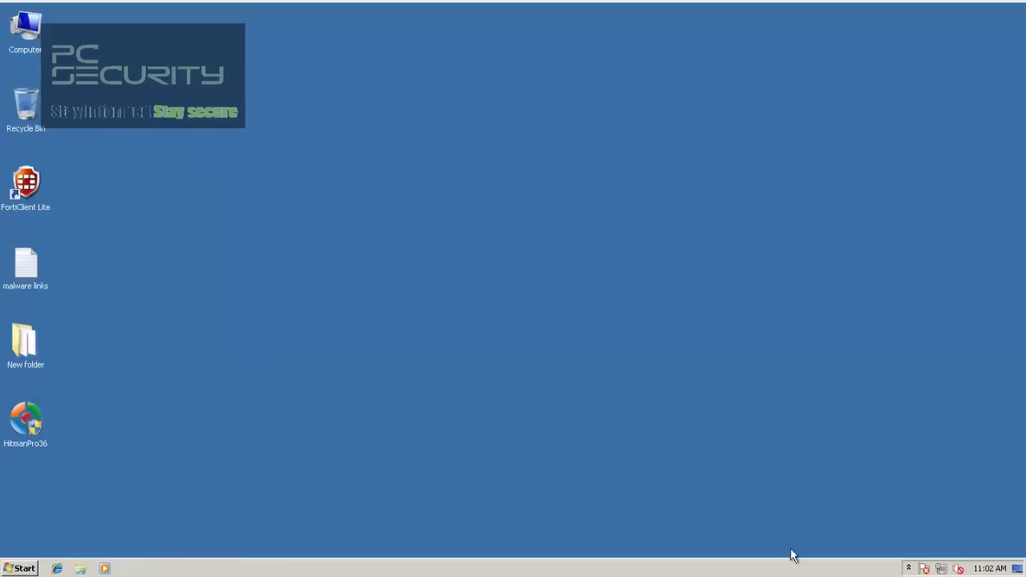
left_click(908, 568)
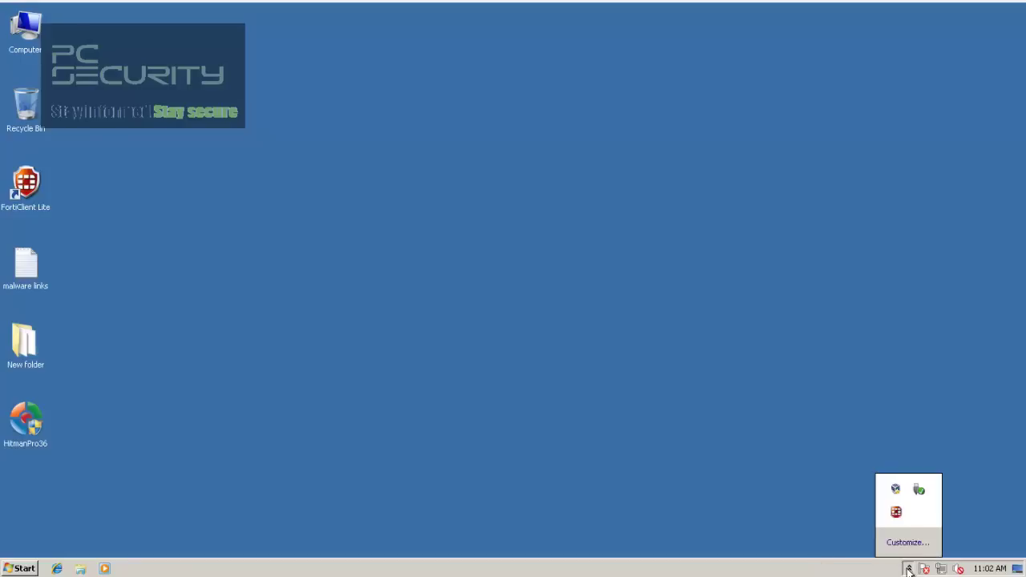
double_click(896, 512)
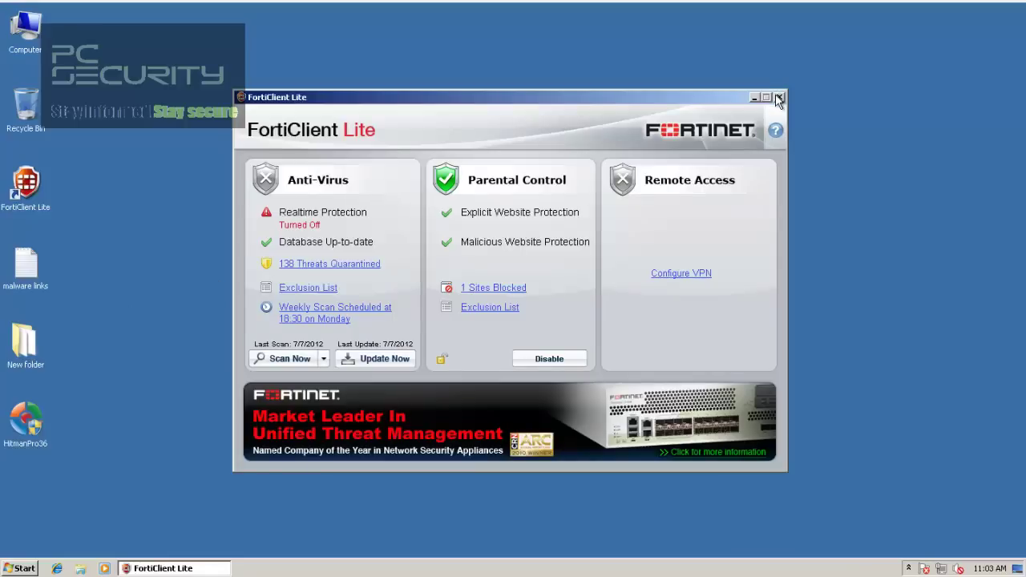
left_click(777, 98)
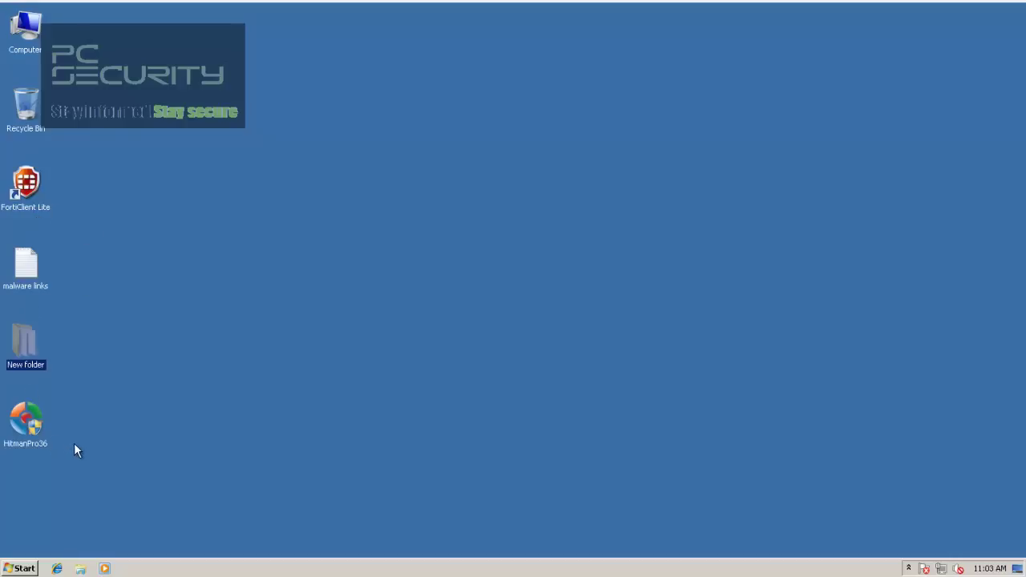
Step: Run HitmanPro with UAC approval; it finds no threats among 416,883 objects, then close it
mouse_move(26, 363)
double_click(32, 424)
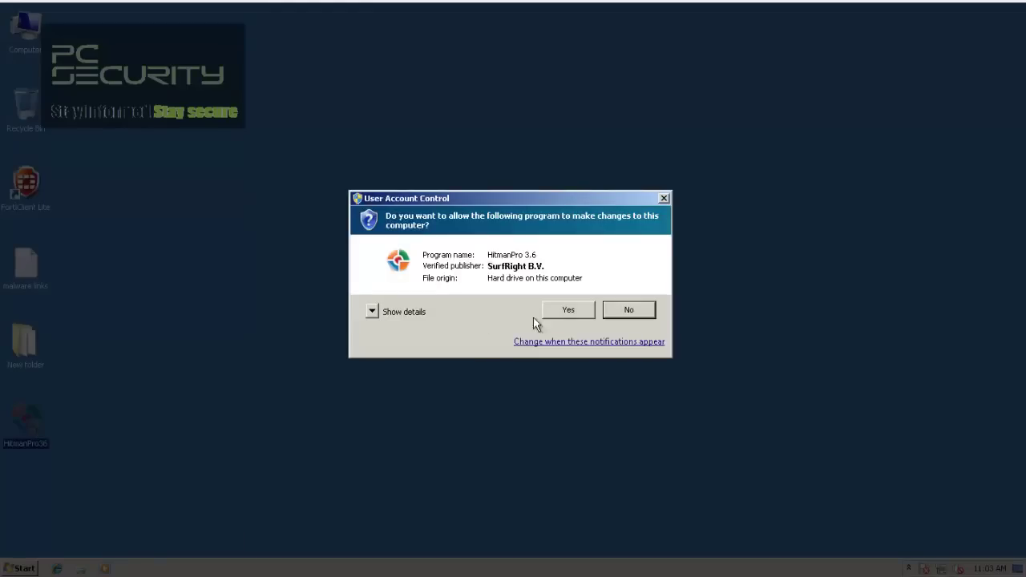
left_click(542, 317)
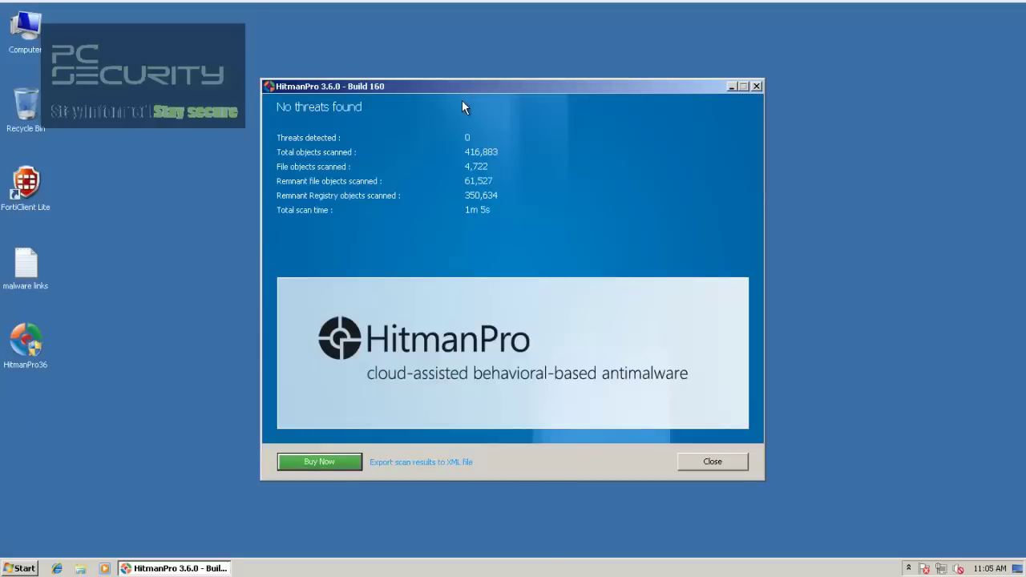
left_click(701, 462)
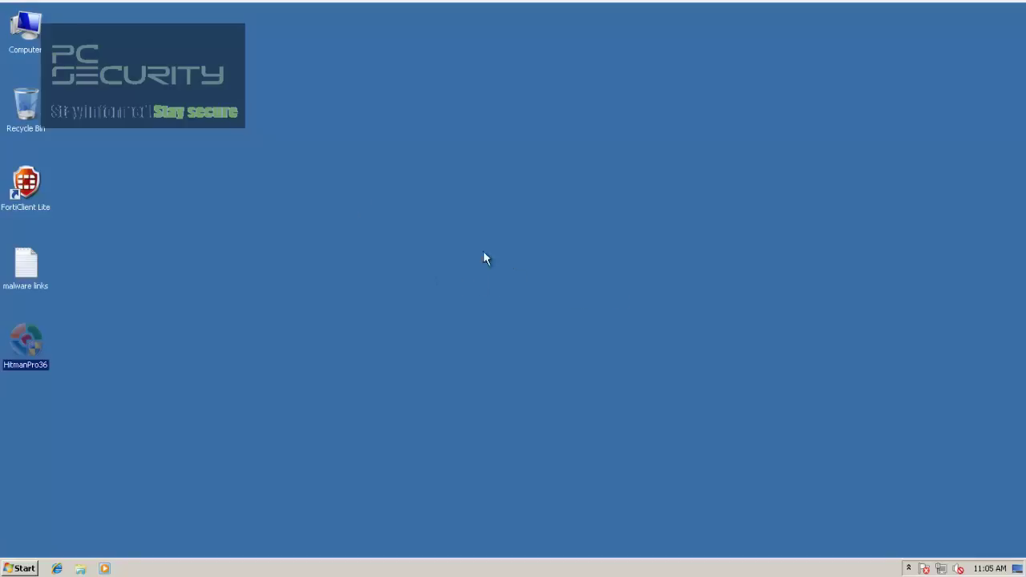
Step: Launch FortiClient Lite from its desktop shortcut to view its dashboard
left_click(32, 186)
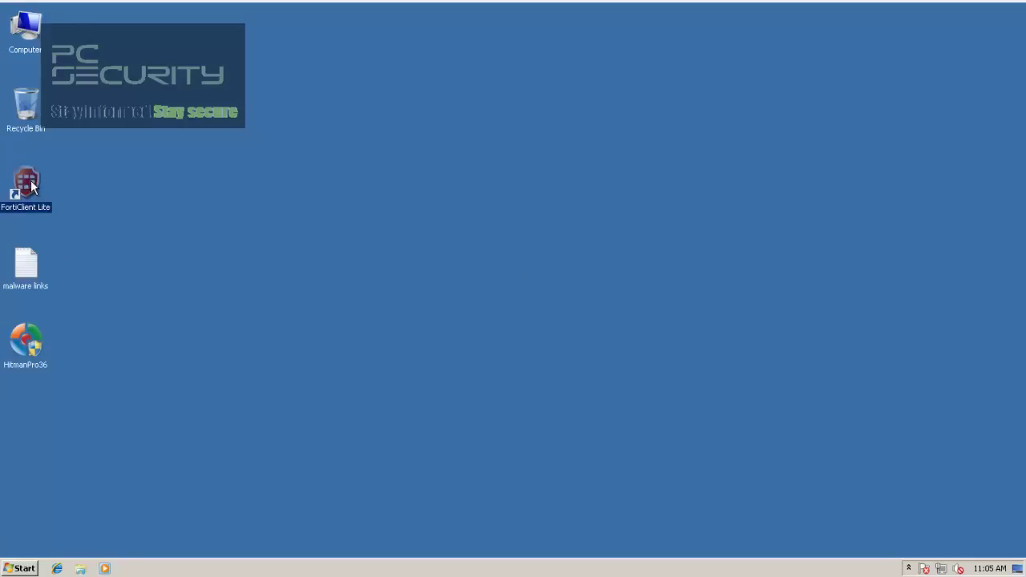
double_click(36, 188)
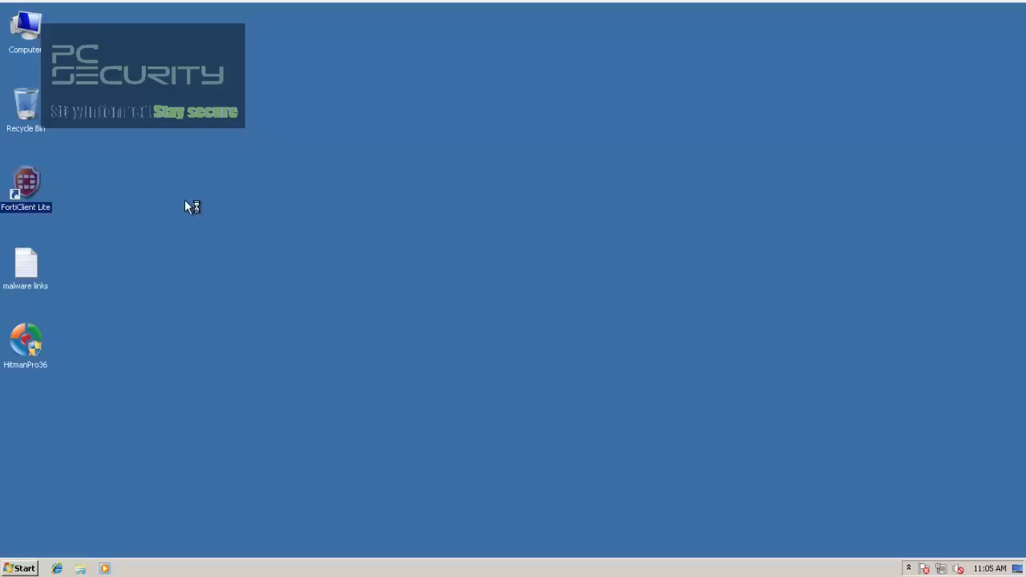